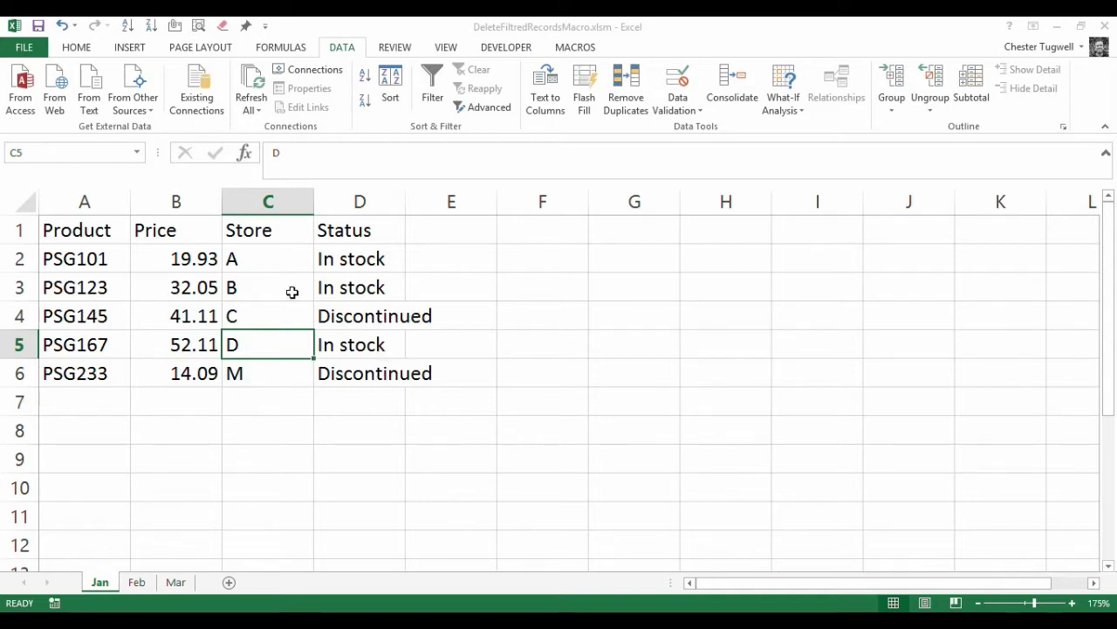
Look over the Feb and Mar sheets' data, then return to the Jan sheet.
left_click(141, 583)
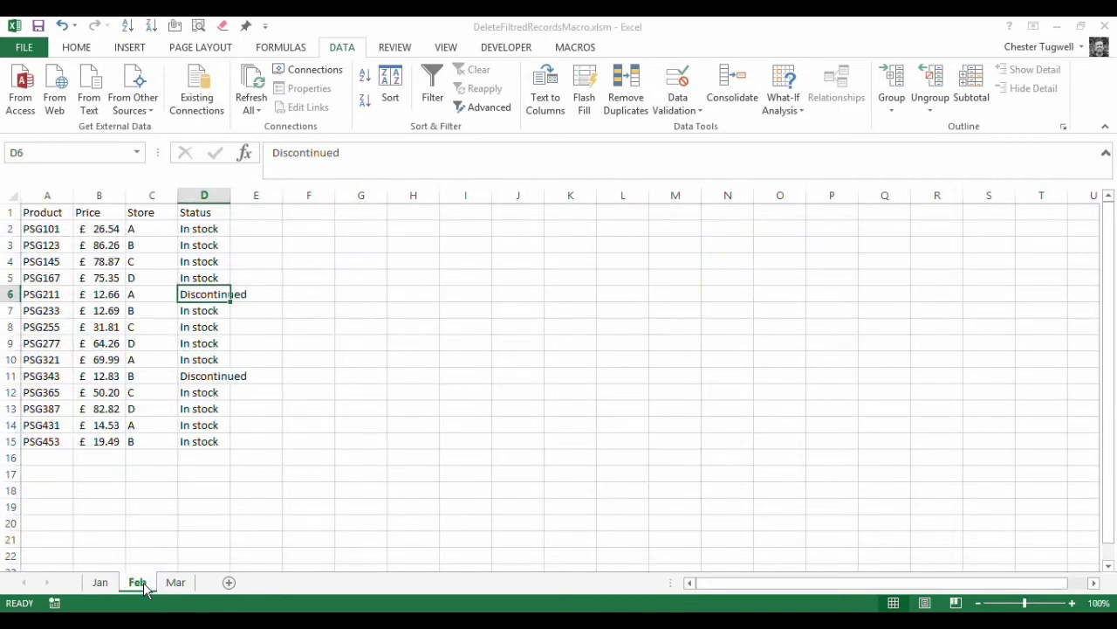
scroll(319, 481, "up", 4)
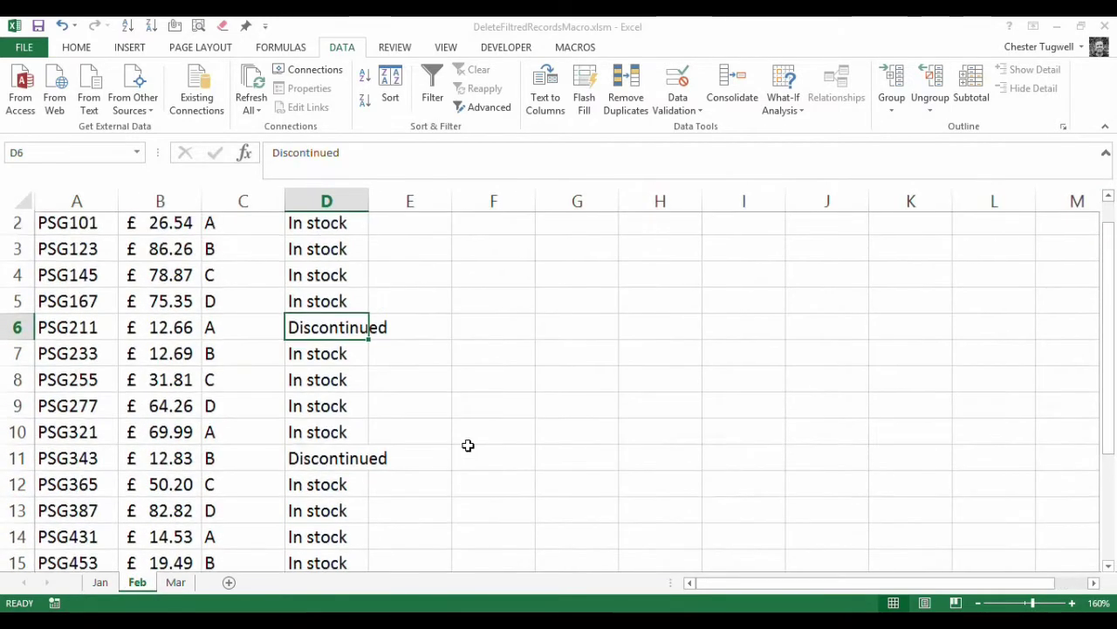
scroll(468, 445, "up", 1)
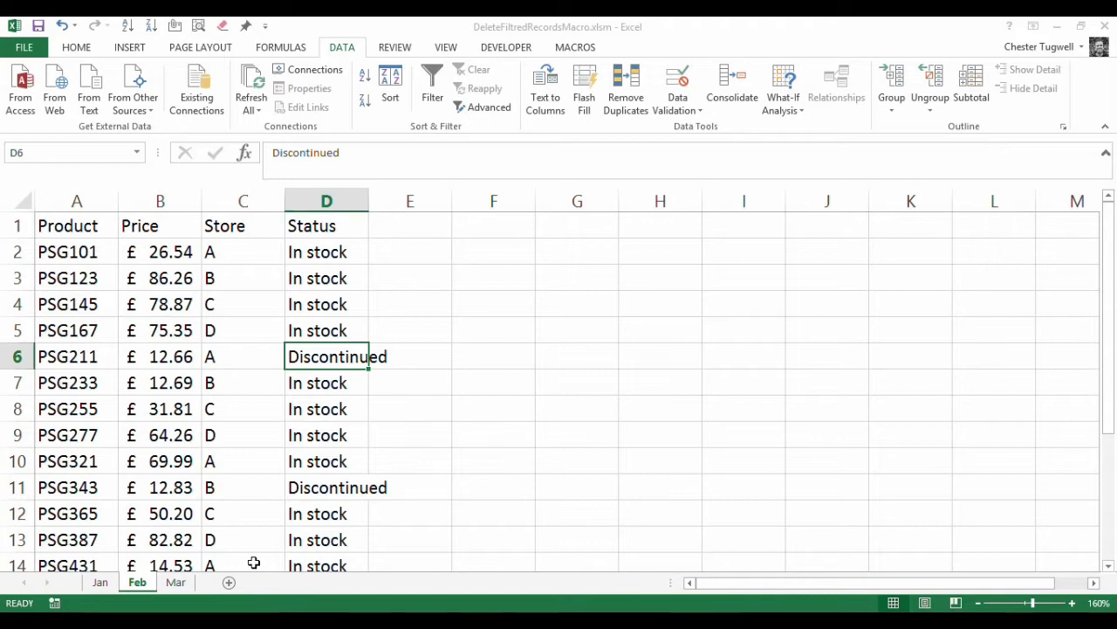
left_click(177, 582)
scroll(226, 481, "up", 3)
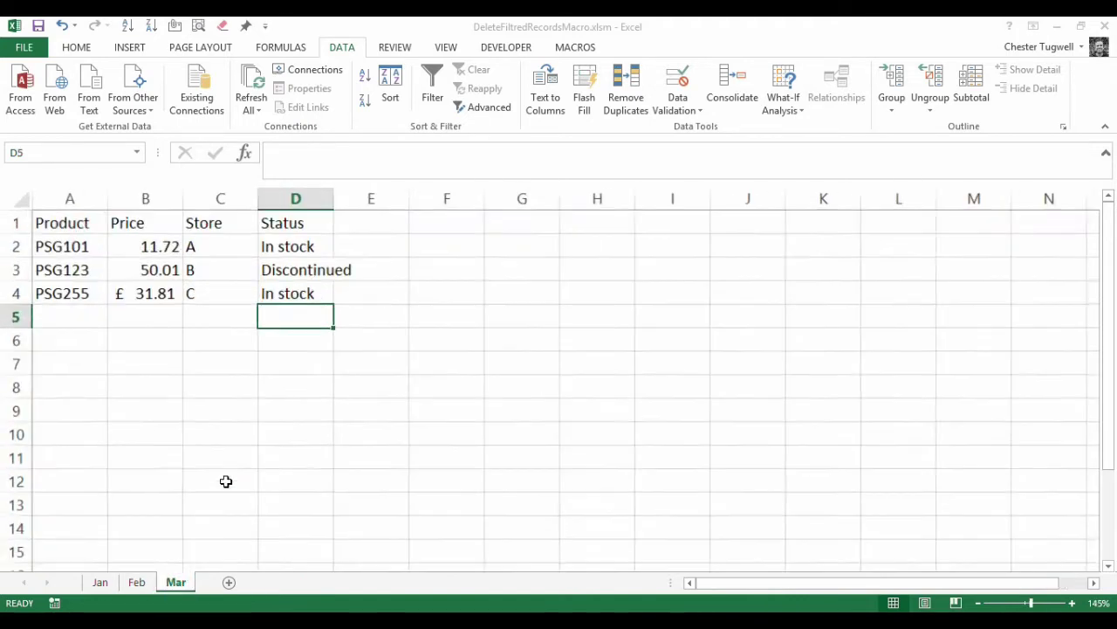
scroll(225, 481, "up", 4)
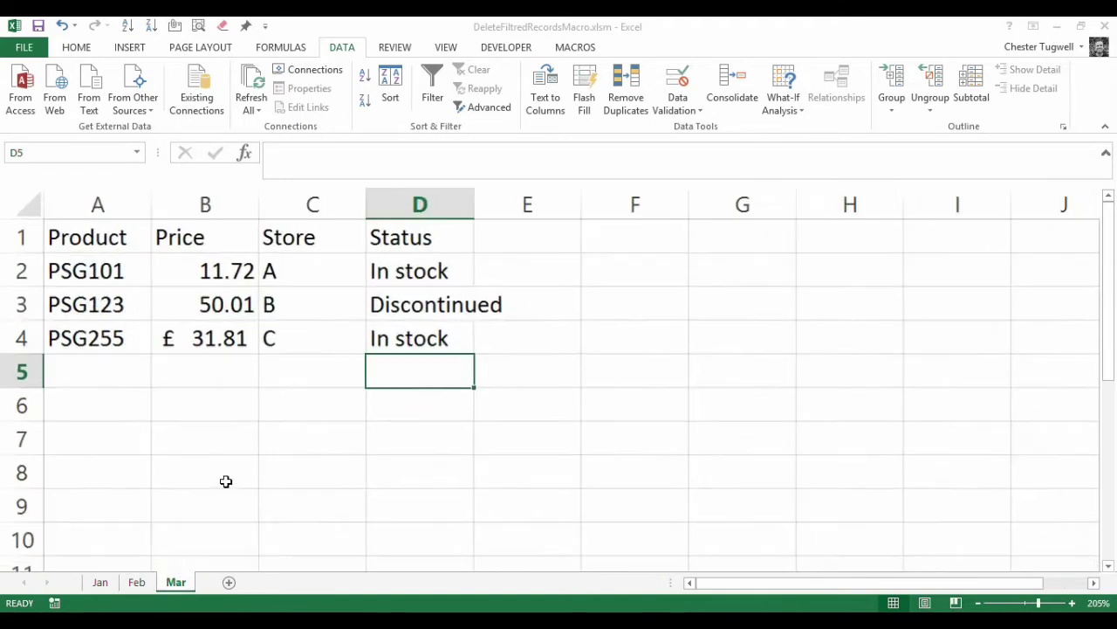
left_click(106, 584)
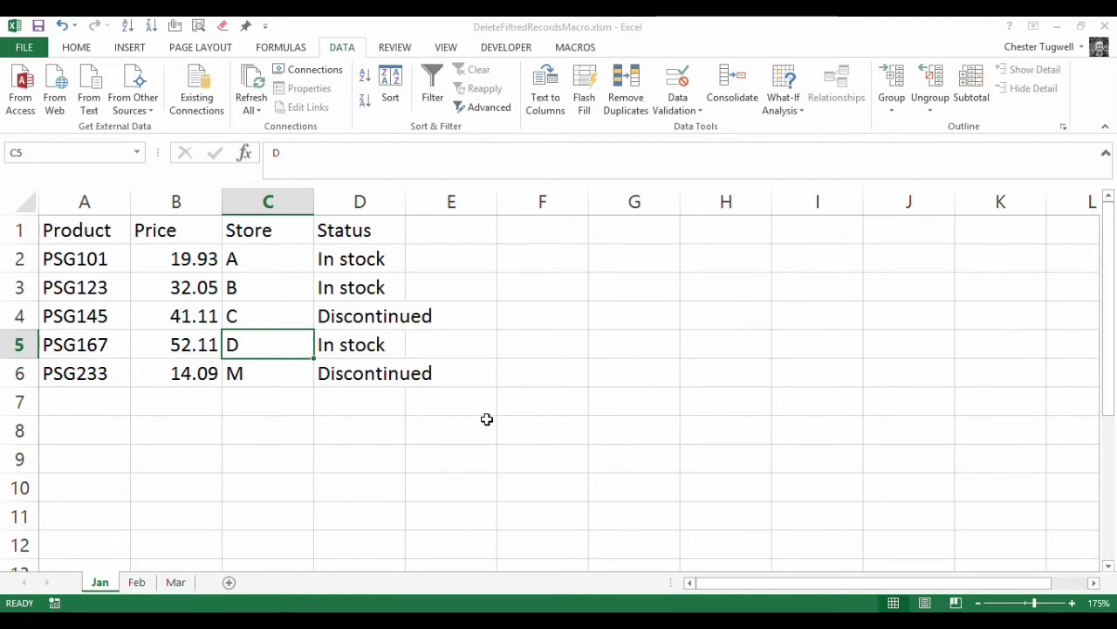
Enable the Developer tab through the Customize the Ribbon settings.
left_click(523, 51)
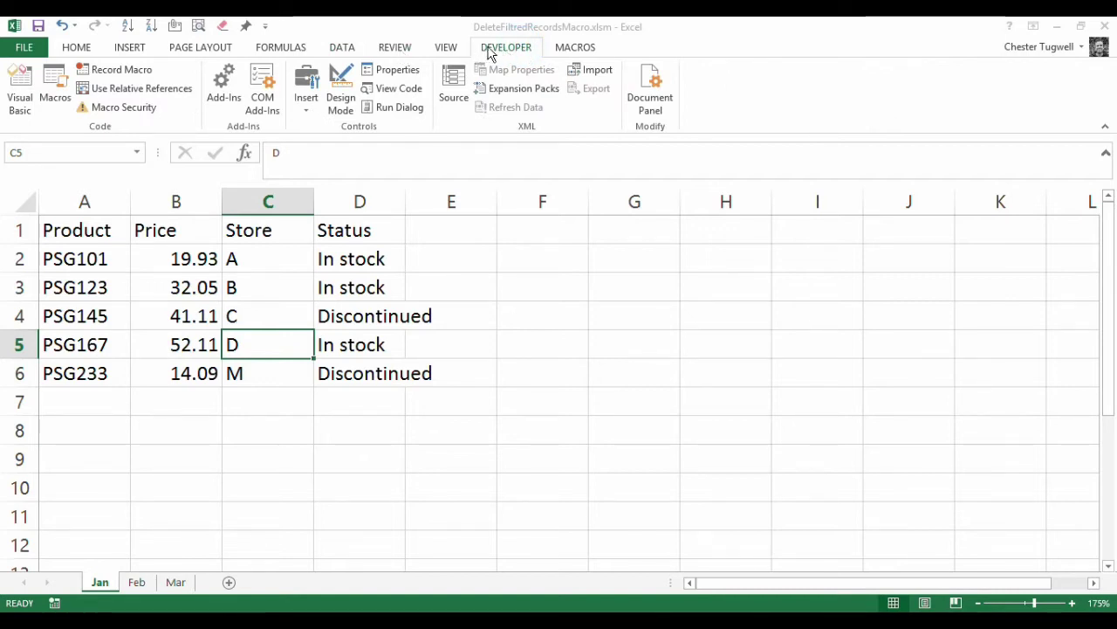
left_click(406, 51)
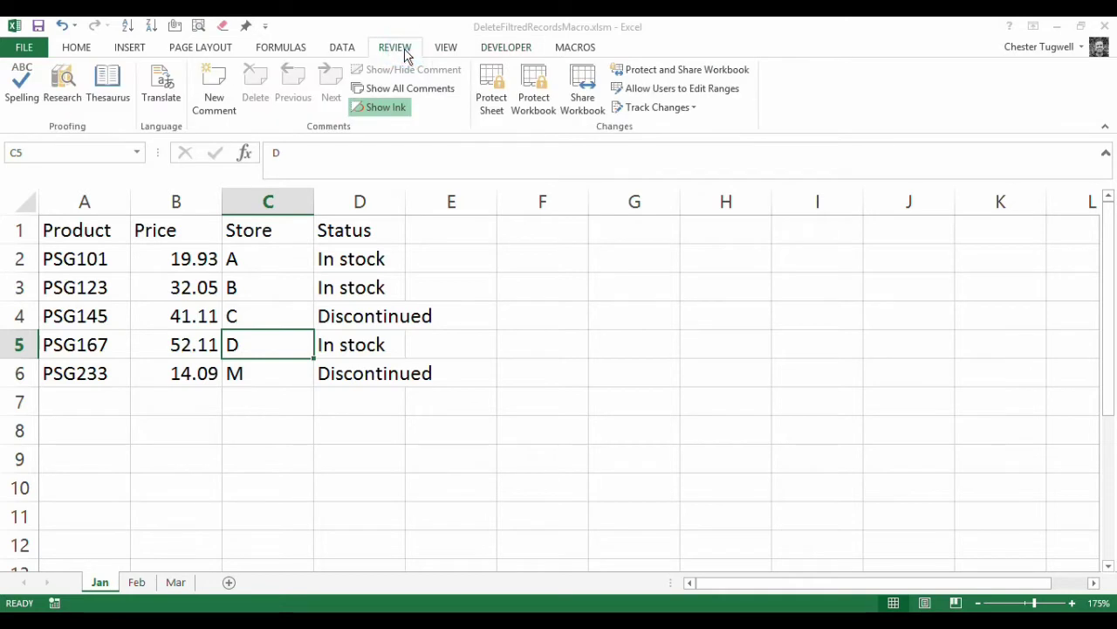
right_click(404, 52)
left_click(464, 100)
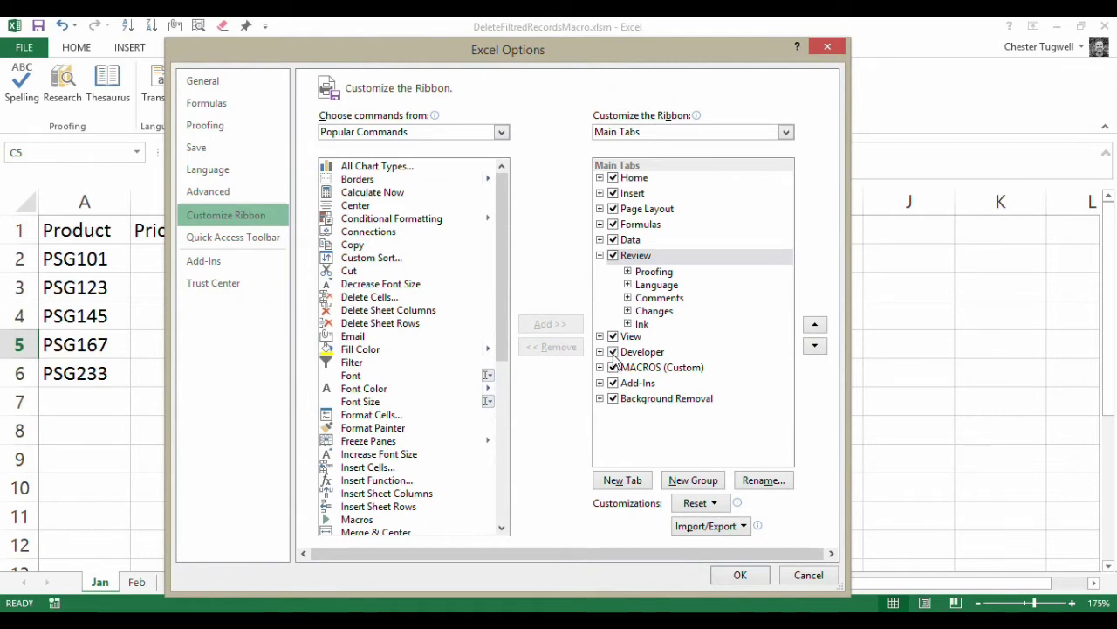
left_click(738, 574)
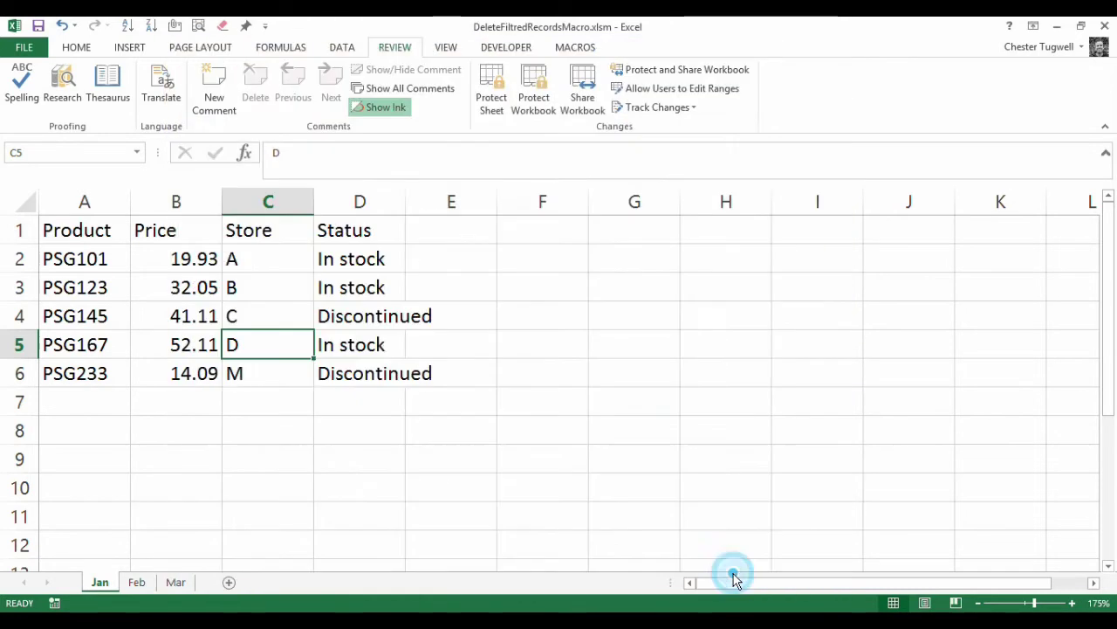
On the Developer tab, switch Use Relative References on and back off.
left_click(507, 47)
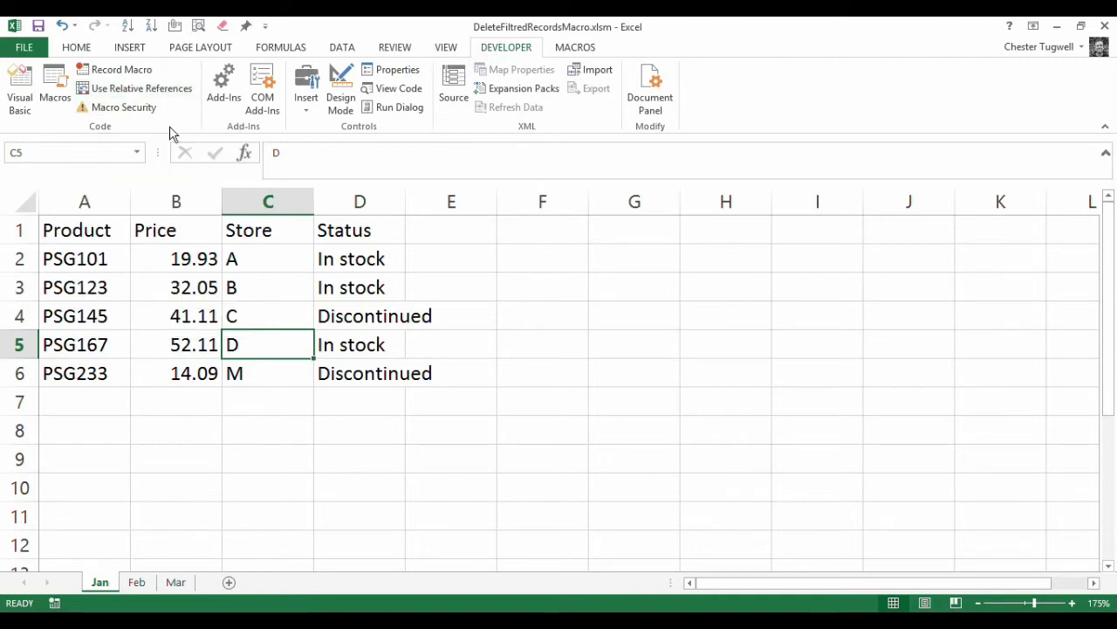
left_click(125, 98)
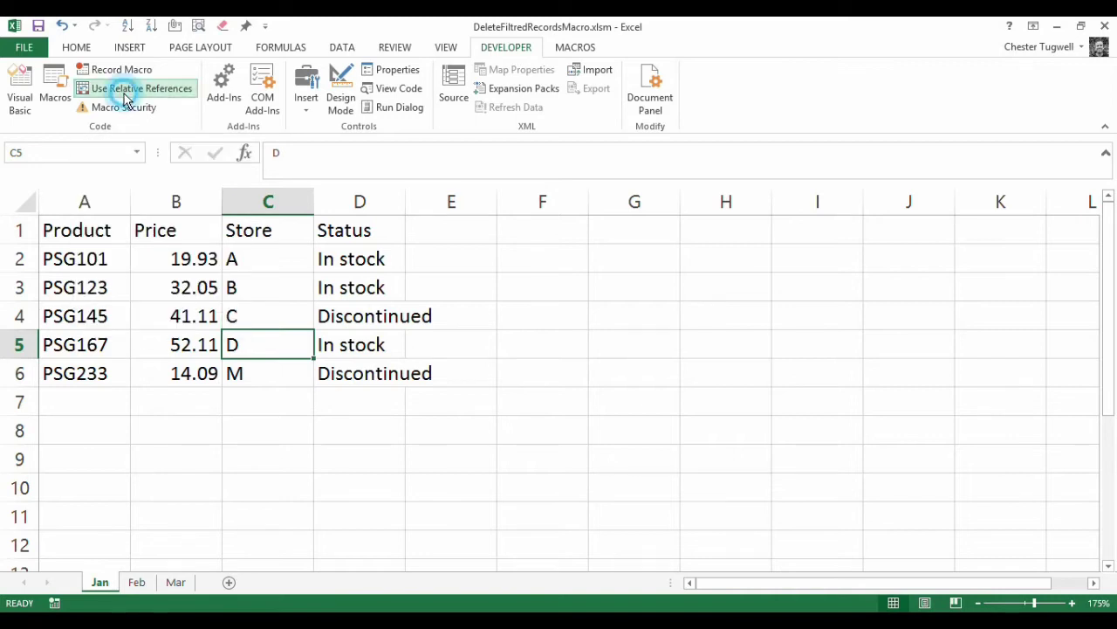
left_click(171, 95)
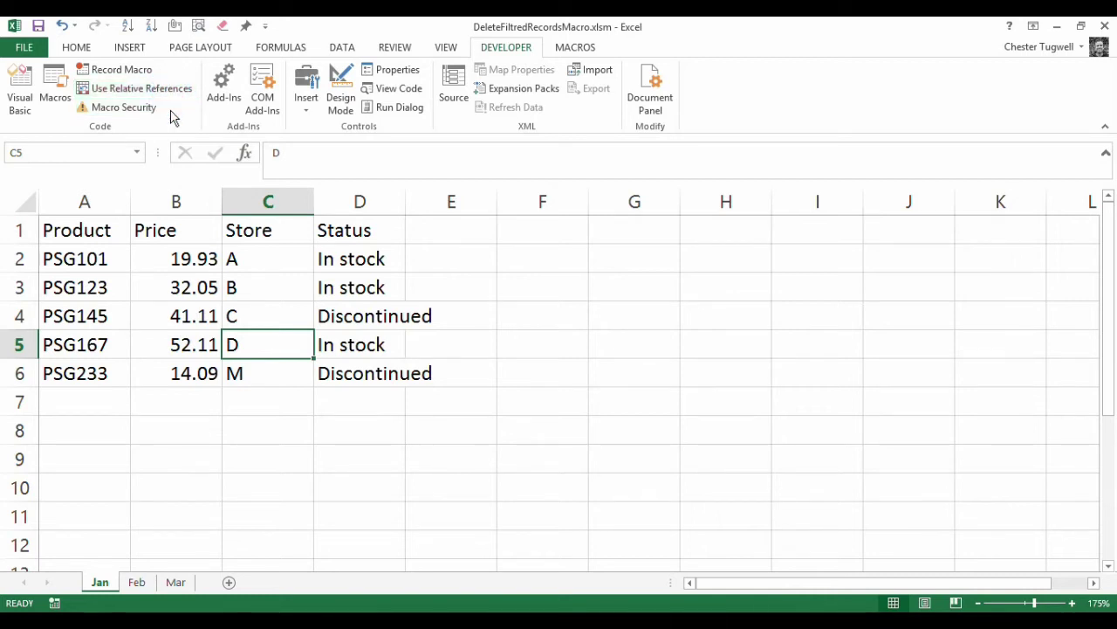
Record a macro named DeleteDiscontinuedItems with shortcut Ctrl+Shift+K, stored in This Workbook.
left_click(114, 72)
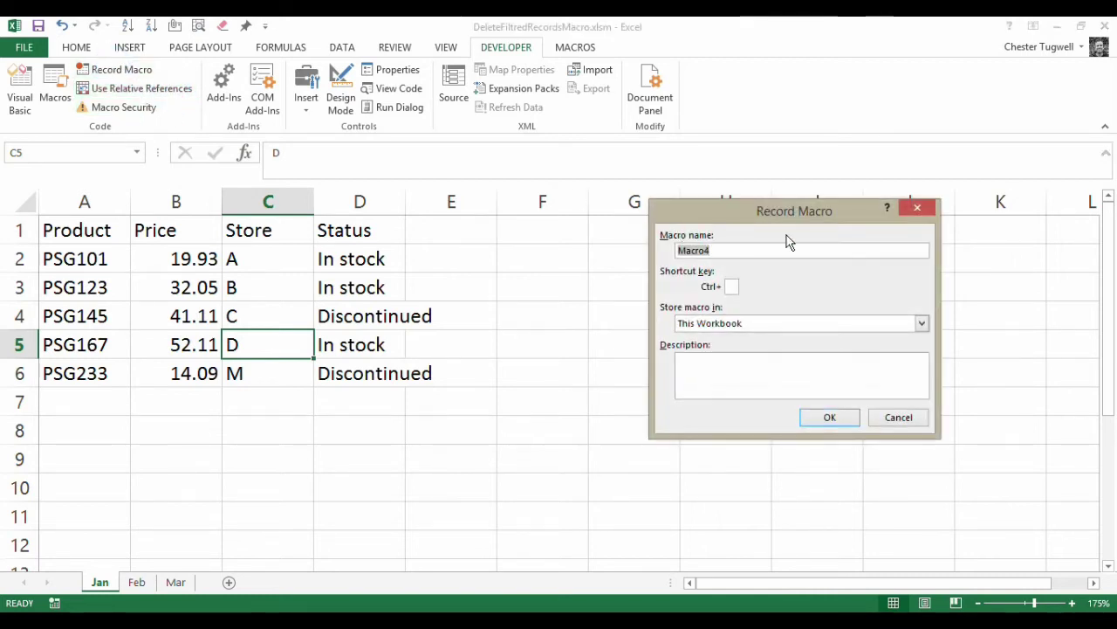
type("De")
type("el")
type("teDisco")
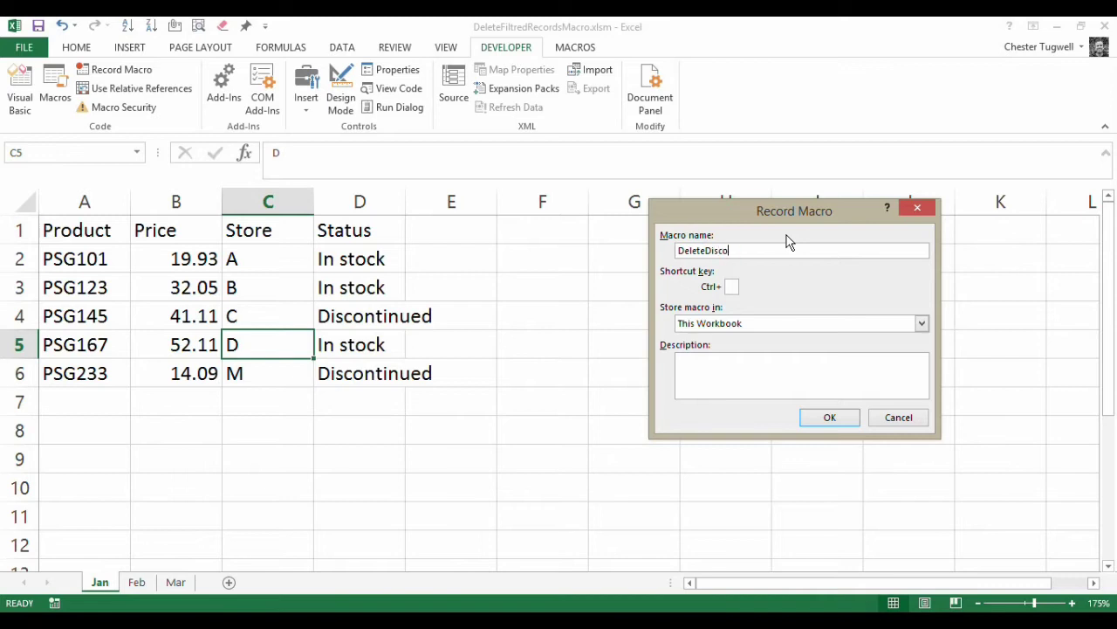
type("ntinuedItems")
left_click(733, 286)
type("K")
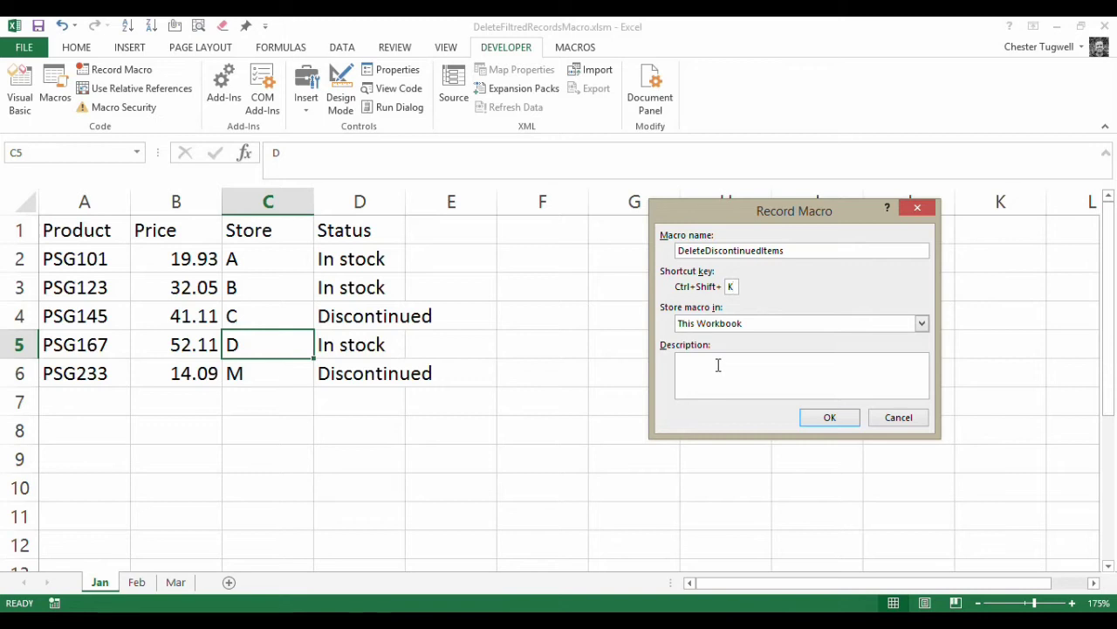
left_click(839, 416)
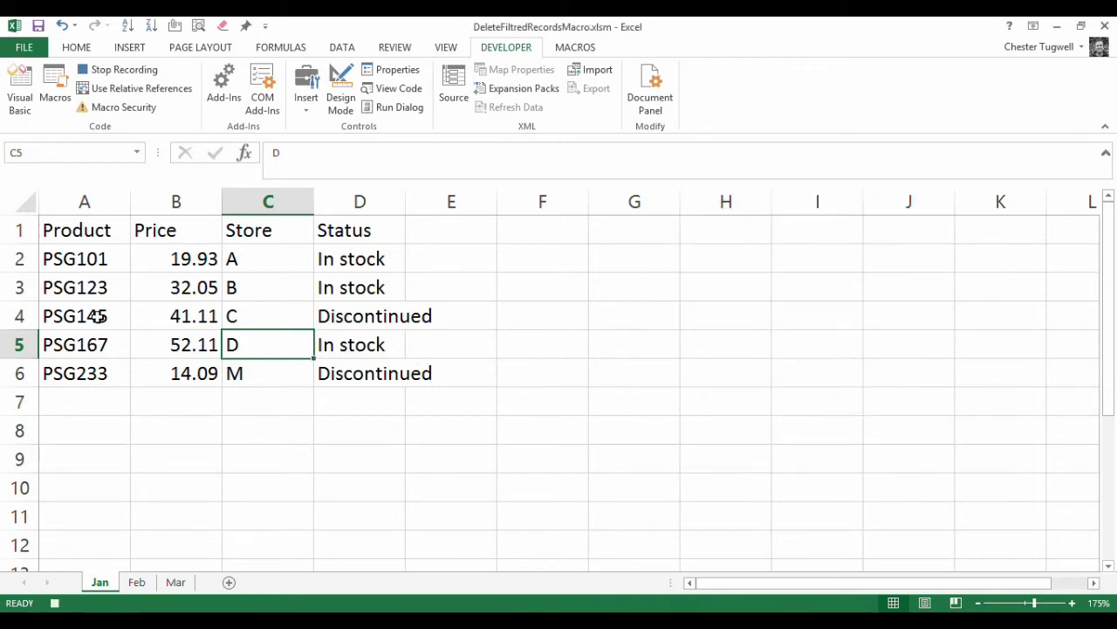
With cell A1 selected, turn on Data Filter for the Jan table headers.
left_click(94, 232)
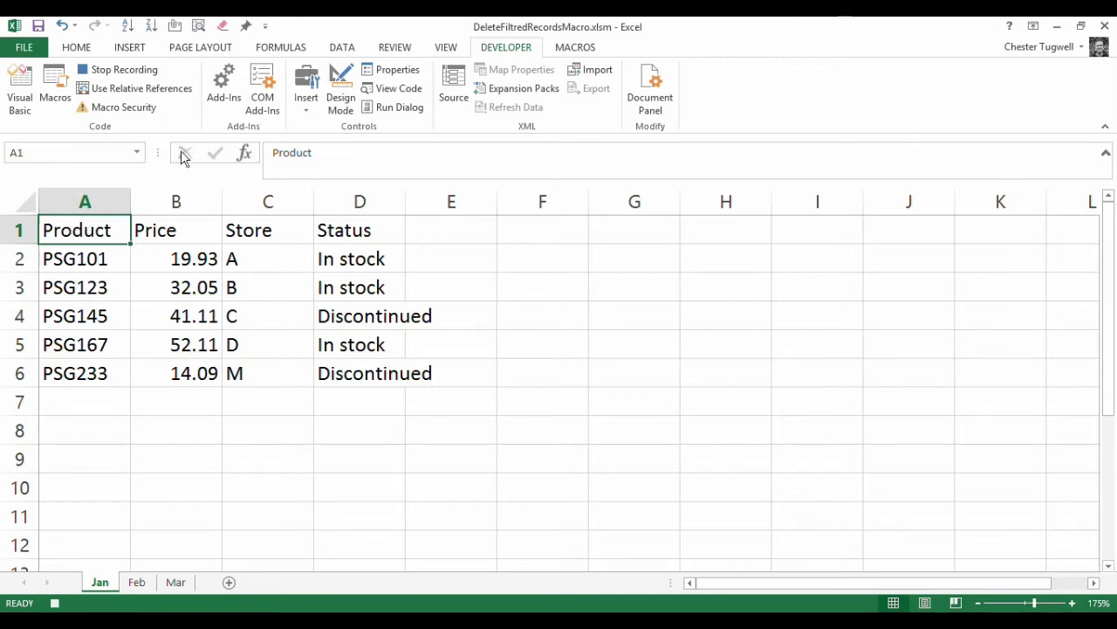
left_click(344, 49)
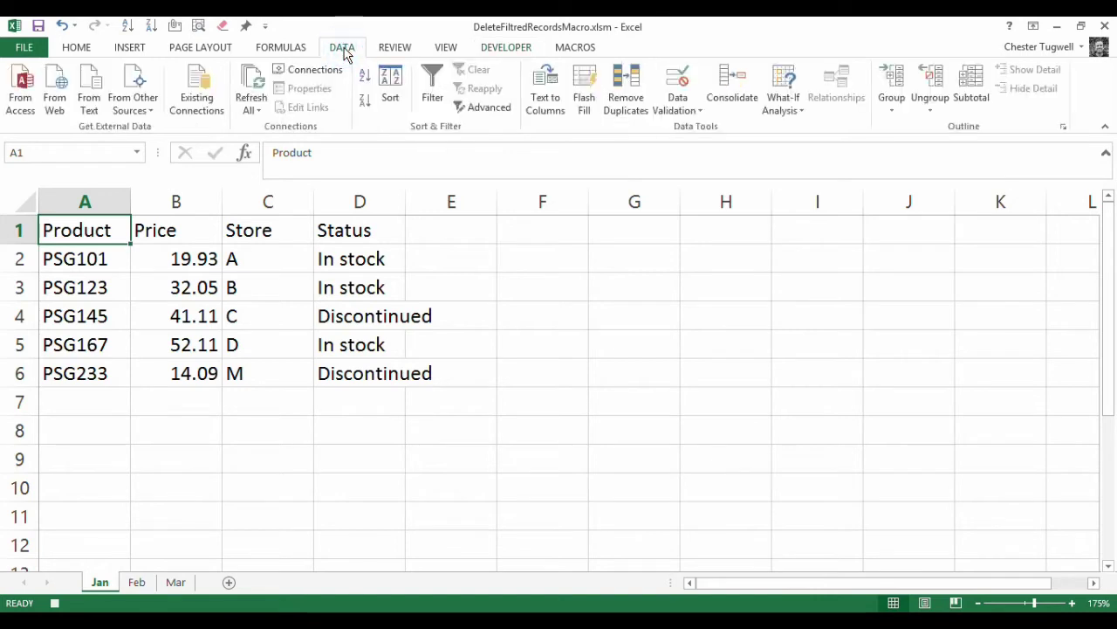
left_click(432, 87)
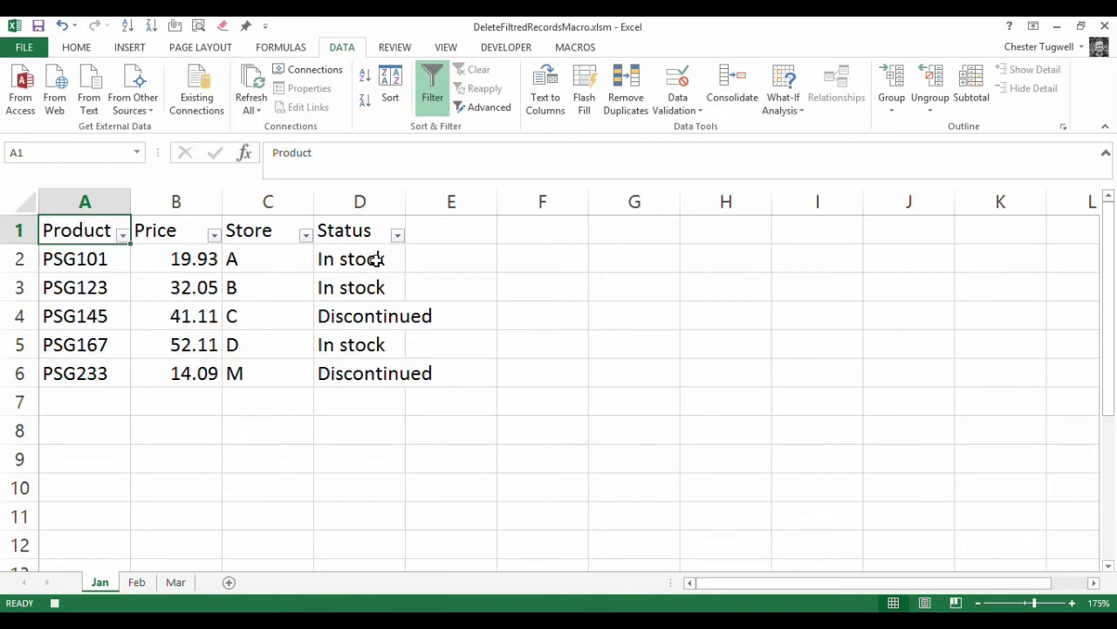
Select the Jan data block A2:D6 starting from A2 with Ctrl+Shift+End.
left_click(76, 259)
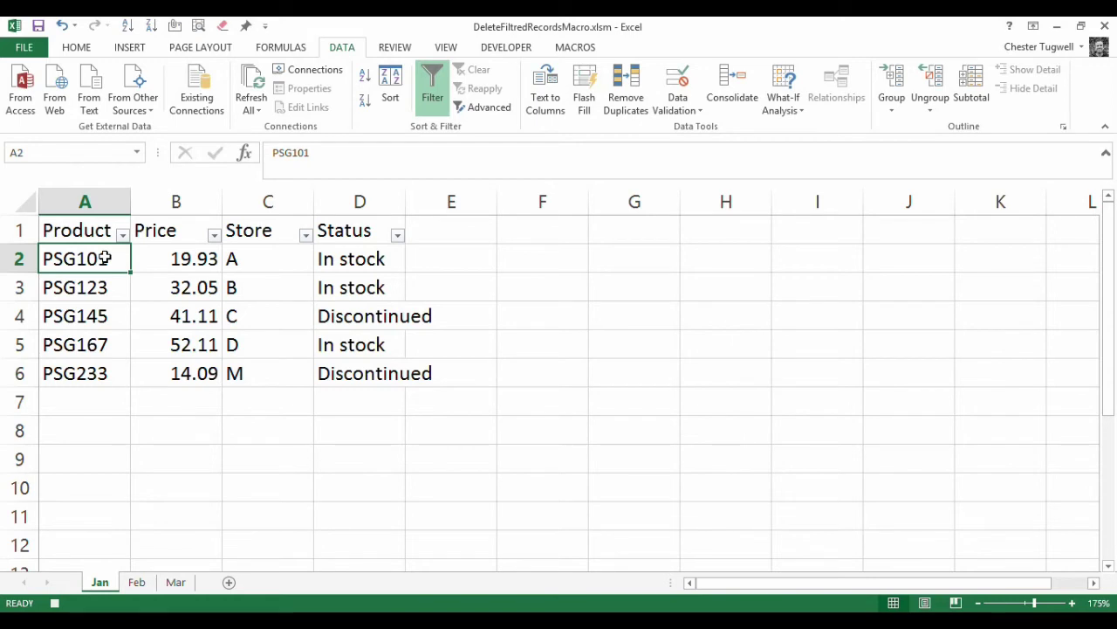
key("ctrl+shift+End")
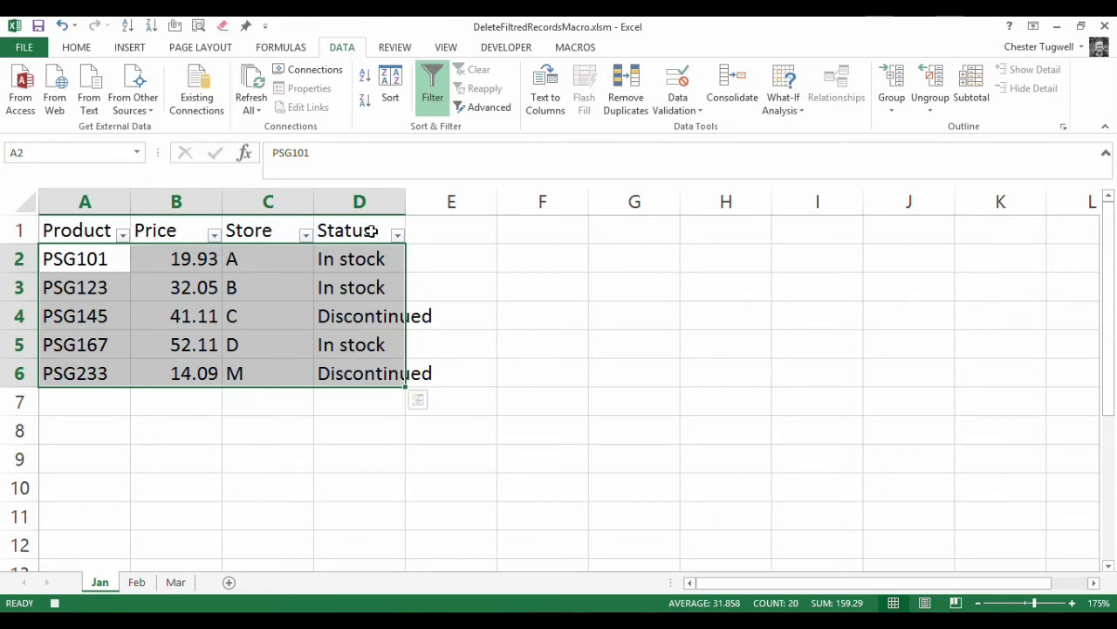
Filter the Status column to show only Discontinued rows.
left_click(397, 236)
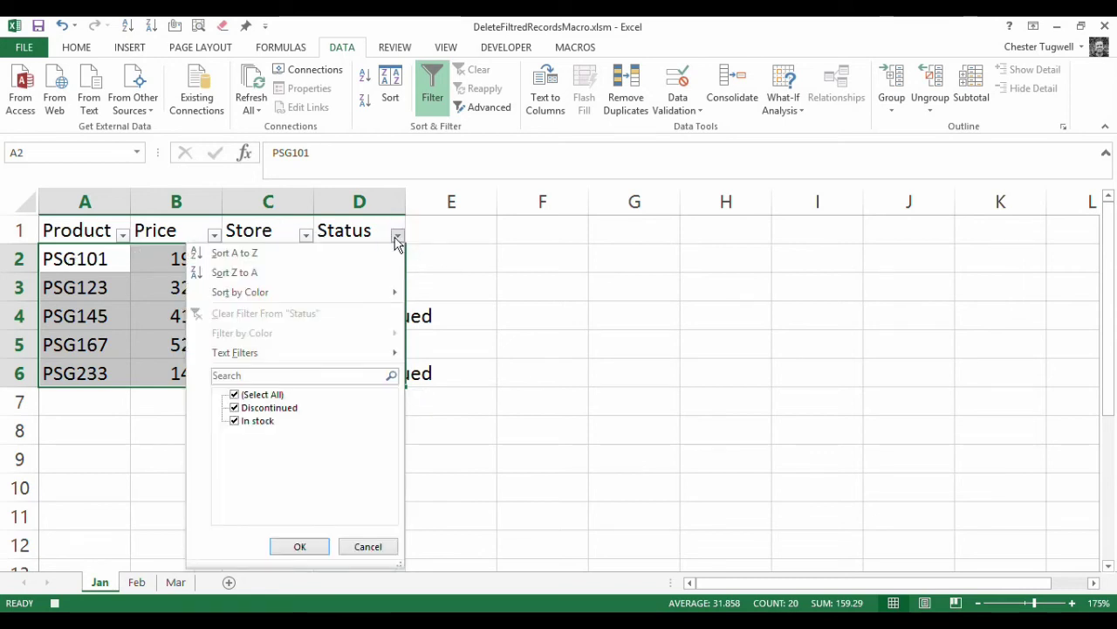
left_click(246, 398)
left_click(245, 408)
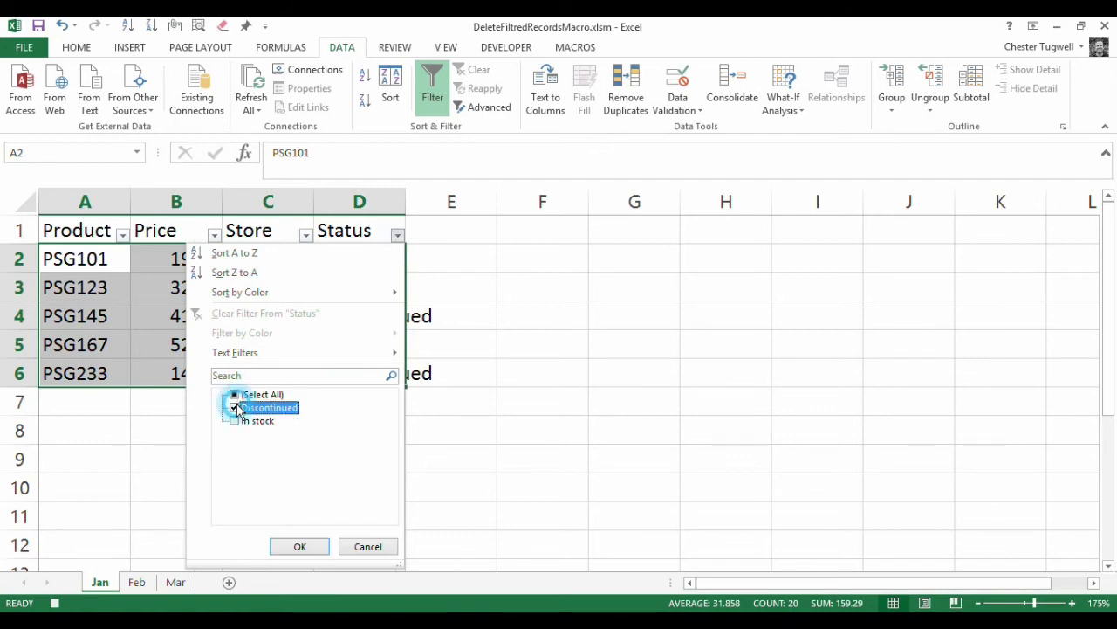
left_click(299, 546)
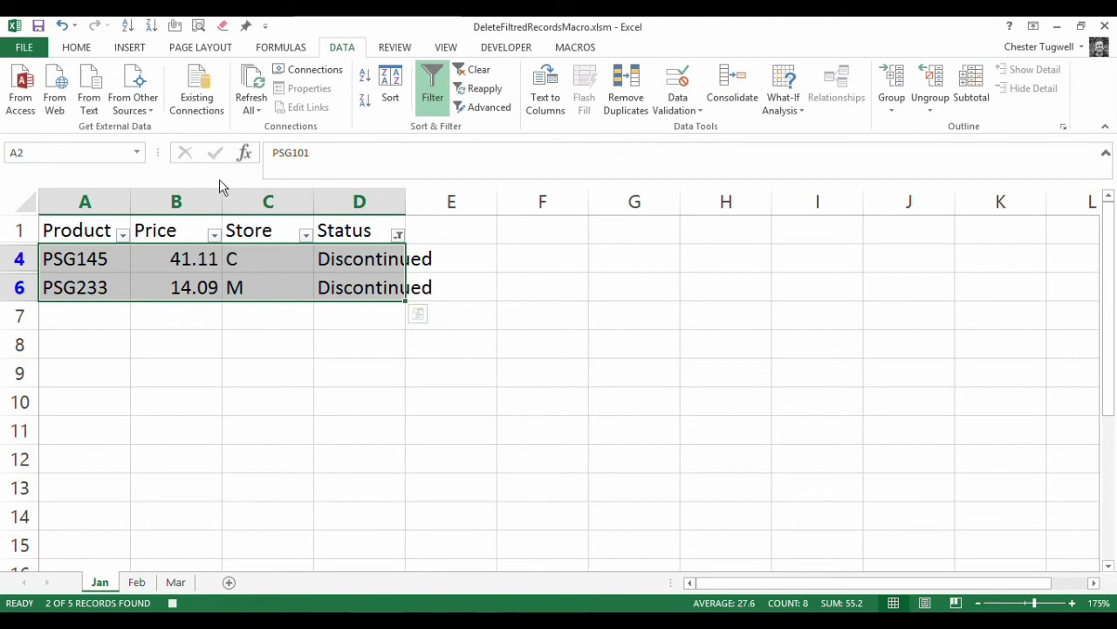
Select only the visible Discontinued cells via Go To Special, then delete their sheet rows.
left_click(78, 46)
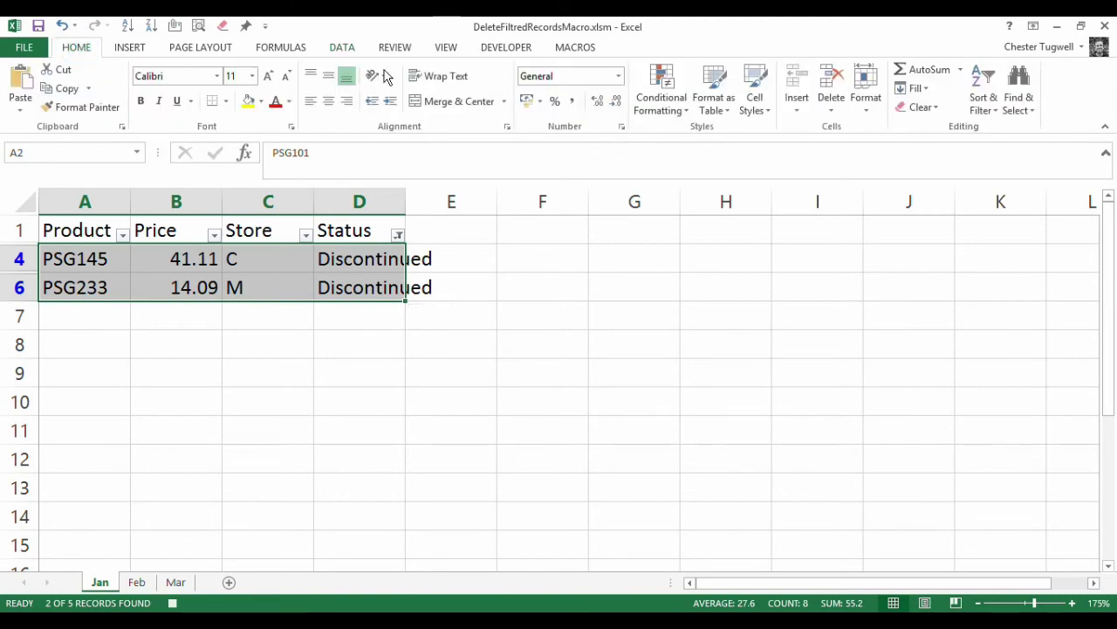
left_click(1028, 105)
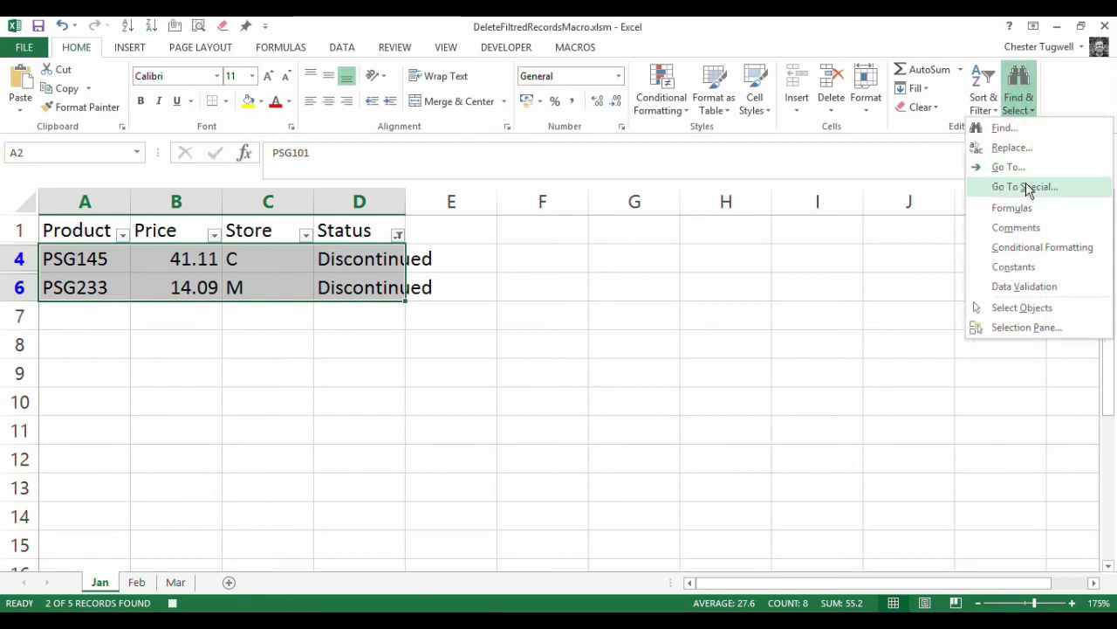
left_click(1027, 188)
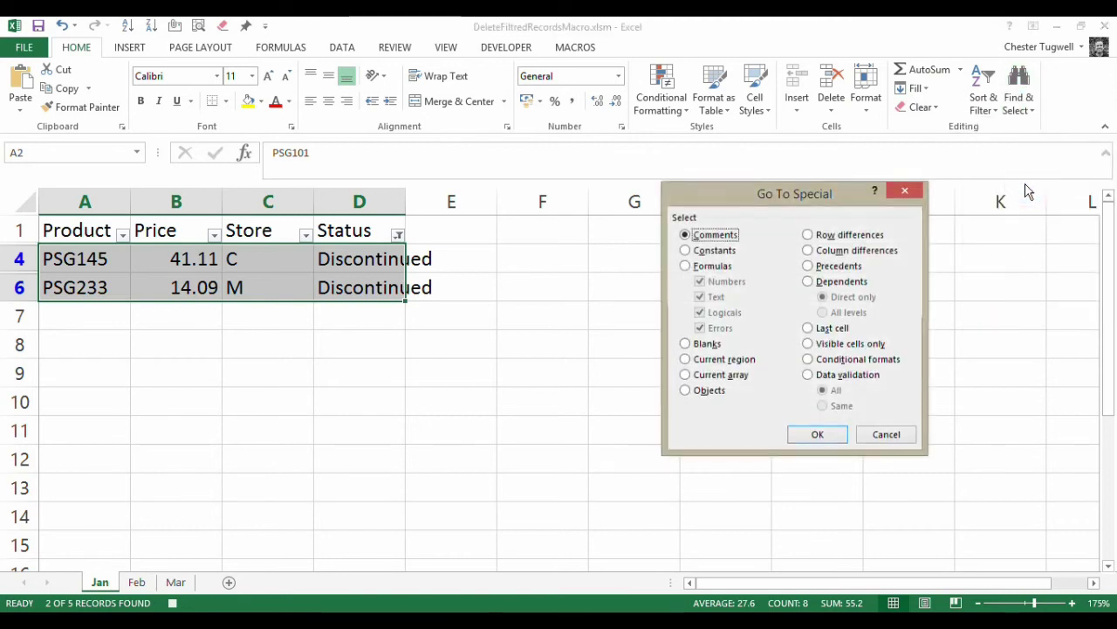
left_click(811, 348)
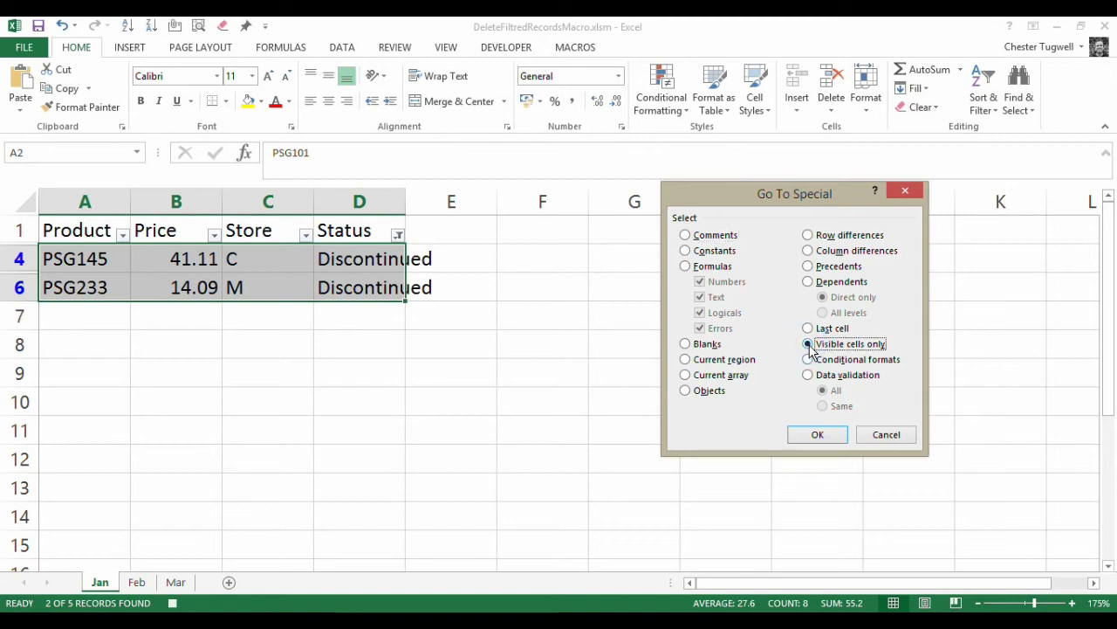
left_click(816, 432)
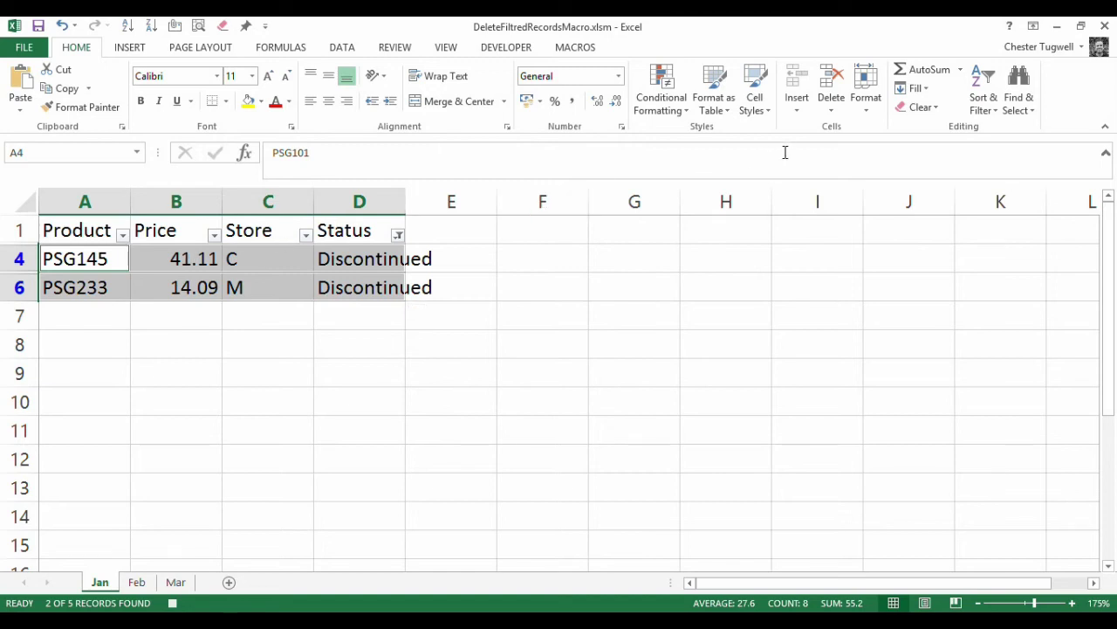
left_click(831, 108)
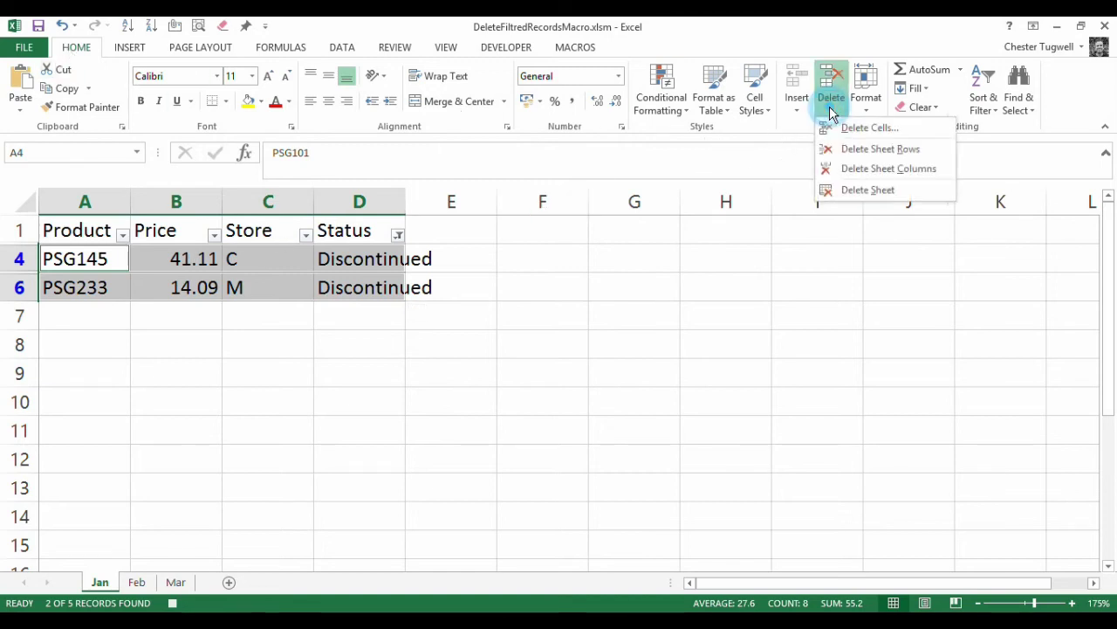
left_click(851, 154)
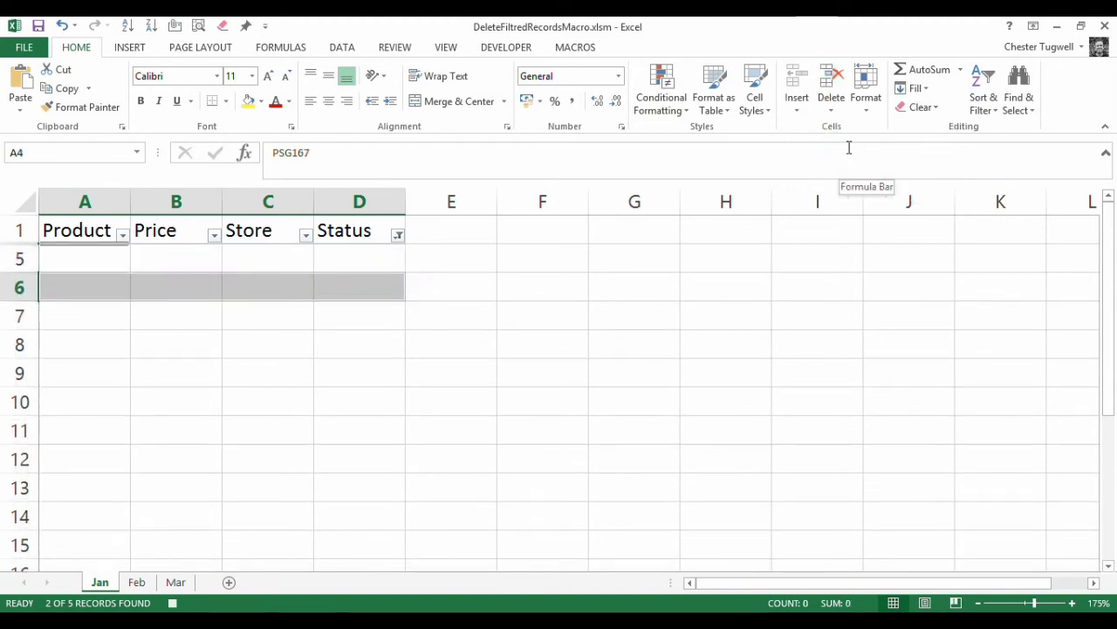
Clear the filter from the Status column so all remaining rows show.
left_click(397, 237)
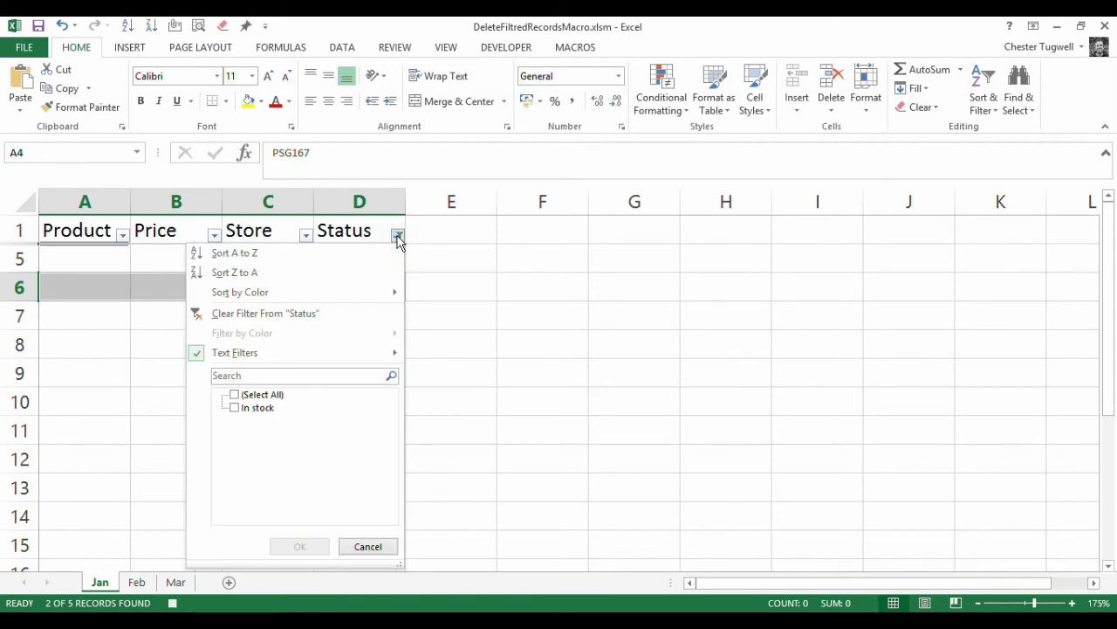
left_click(297, 314)
left_click(174, 259)
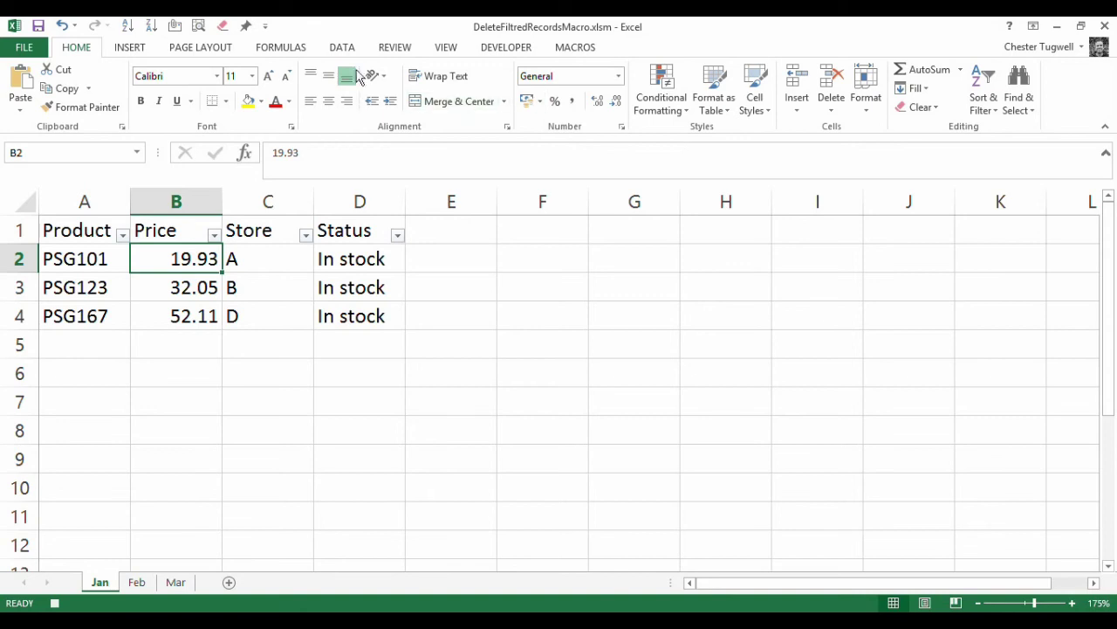
Turn off Data Filter with A2 active and return to the Developer tab.
left_click(341, 47)
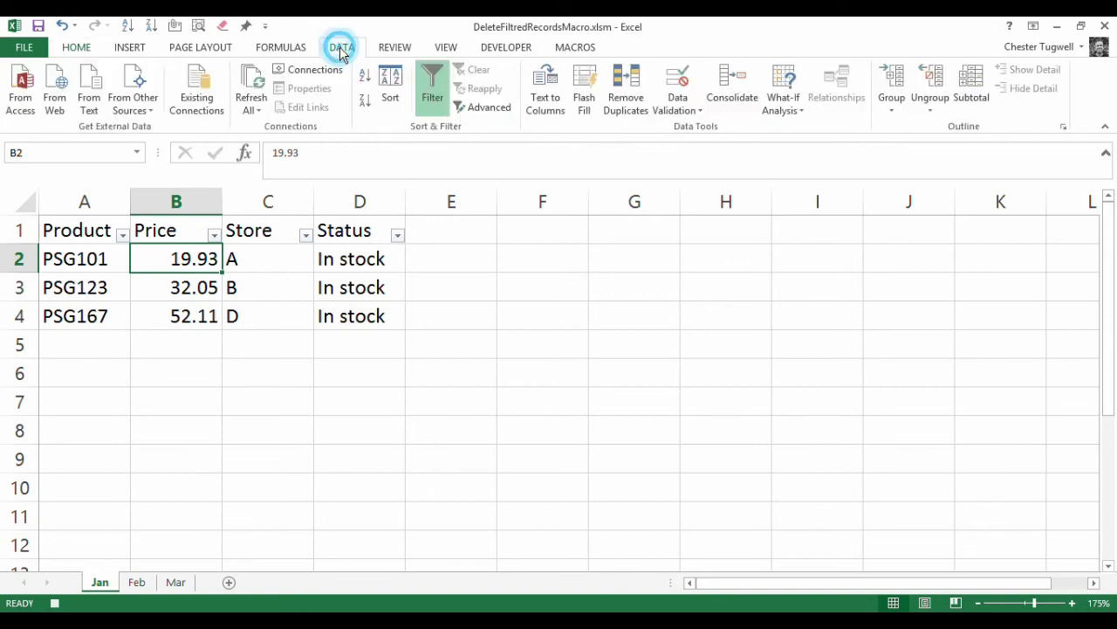
left_click(434, 92)
left_click(64, 260)
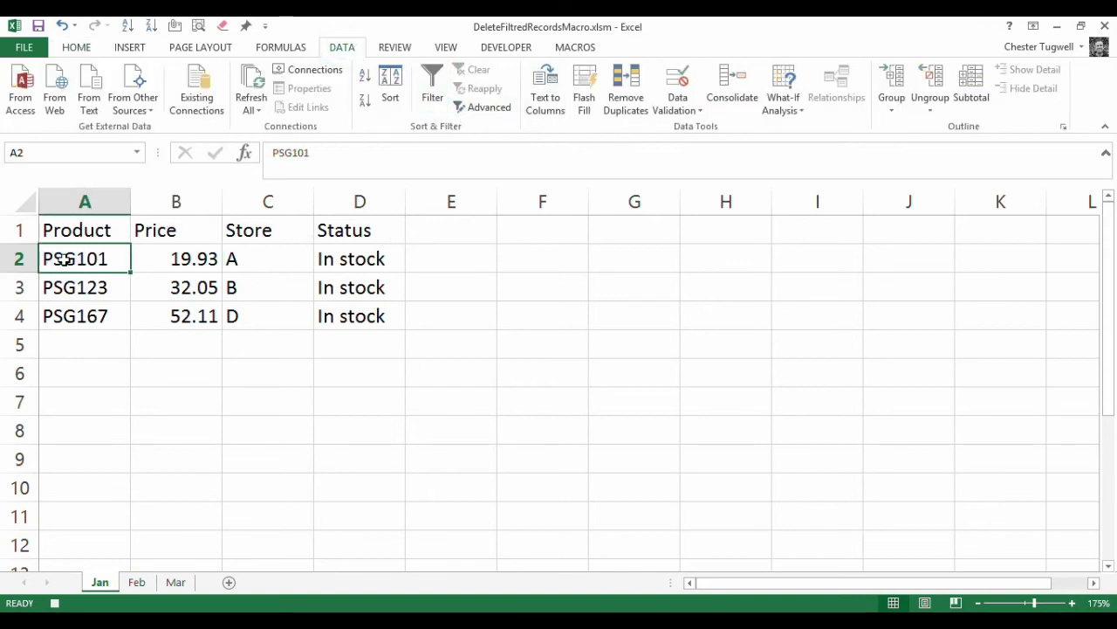
left_click(575, 47)
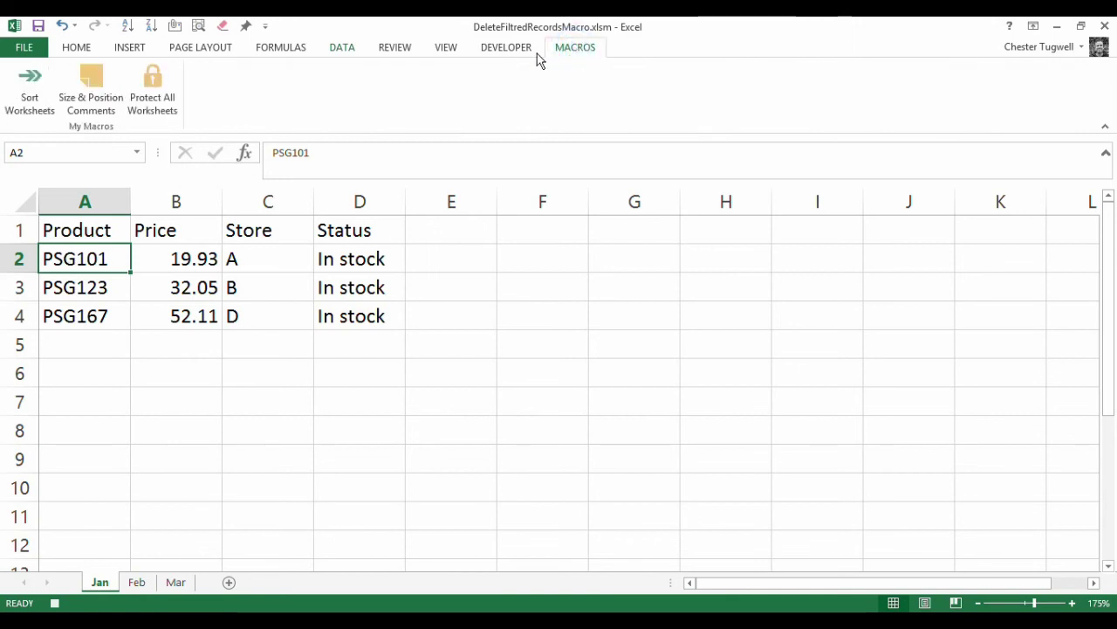
left_click(505, 48)
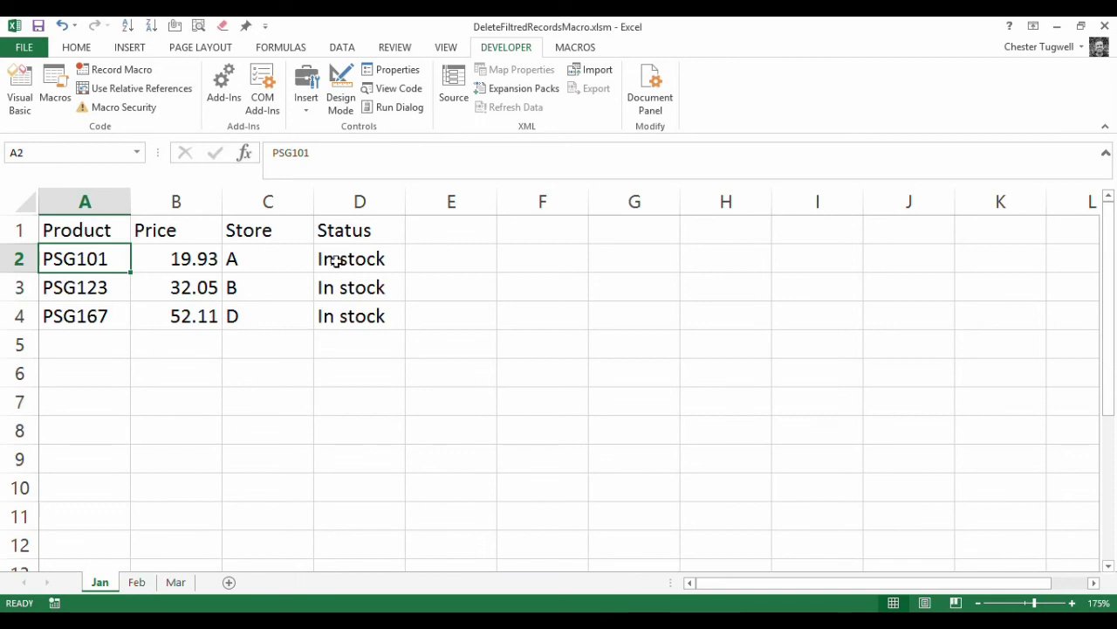
On the Feb sheet, run DeleteDiscontinuedItems from the Macros dialog.
left_click(139, 583)
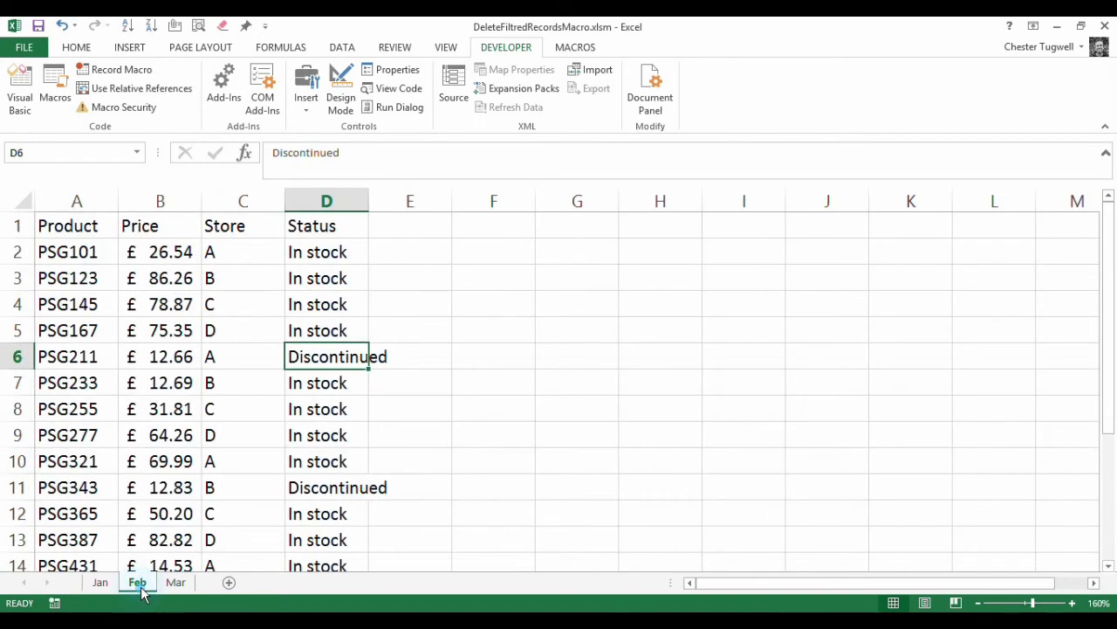
left_click(186, 323)
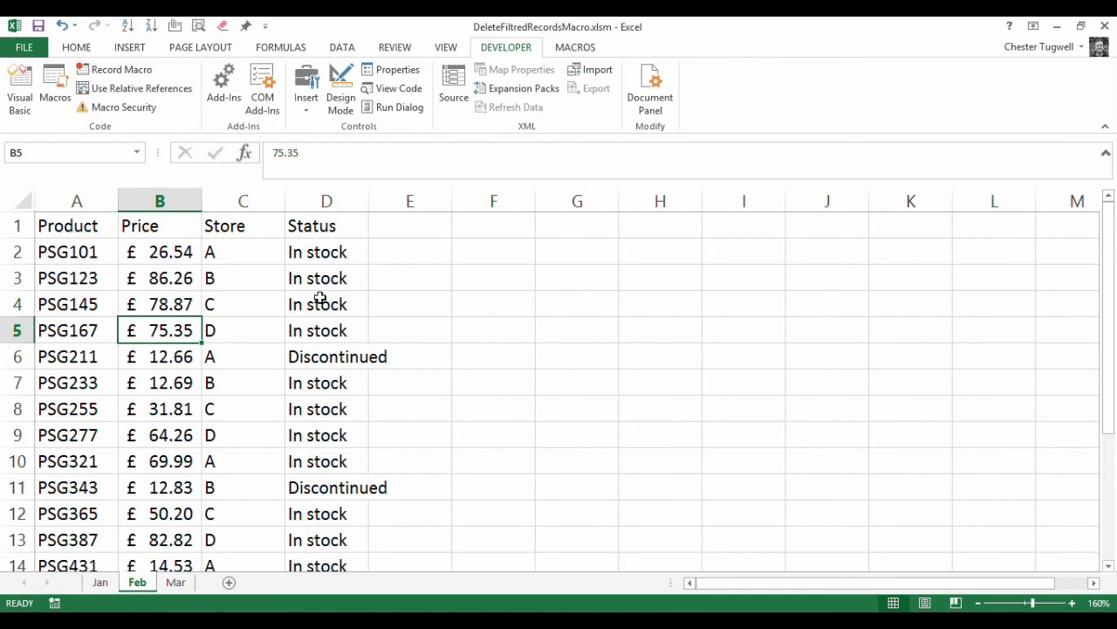
left_click(61, 96)
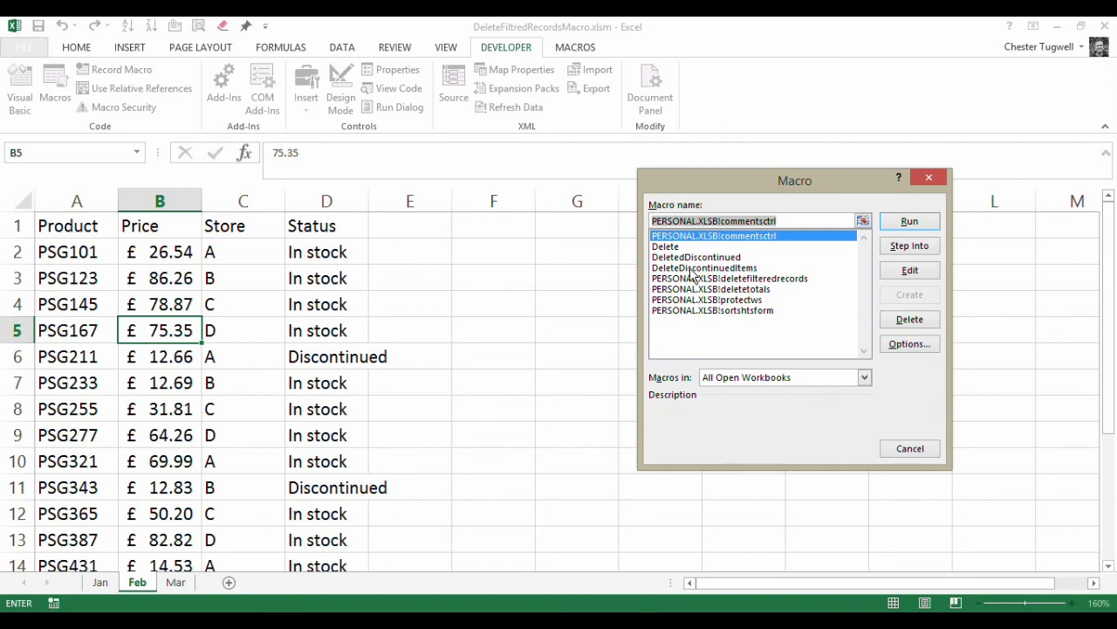
left_click(688, 268)
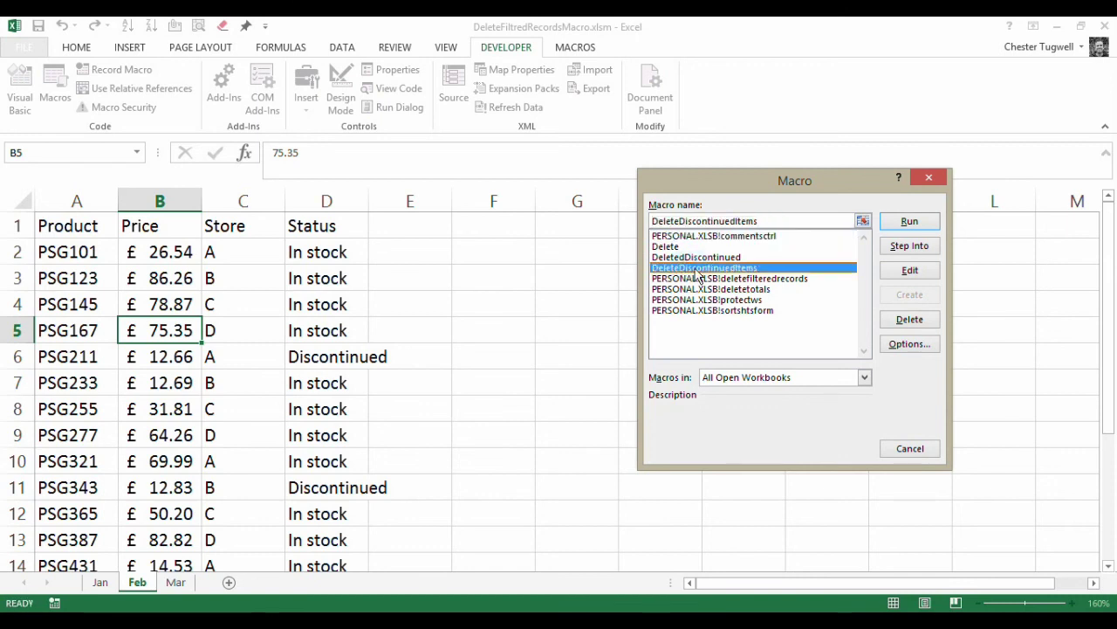
left_click(910, 222)
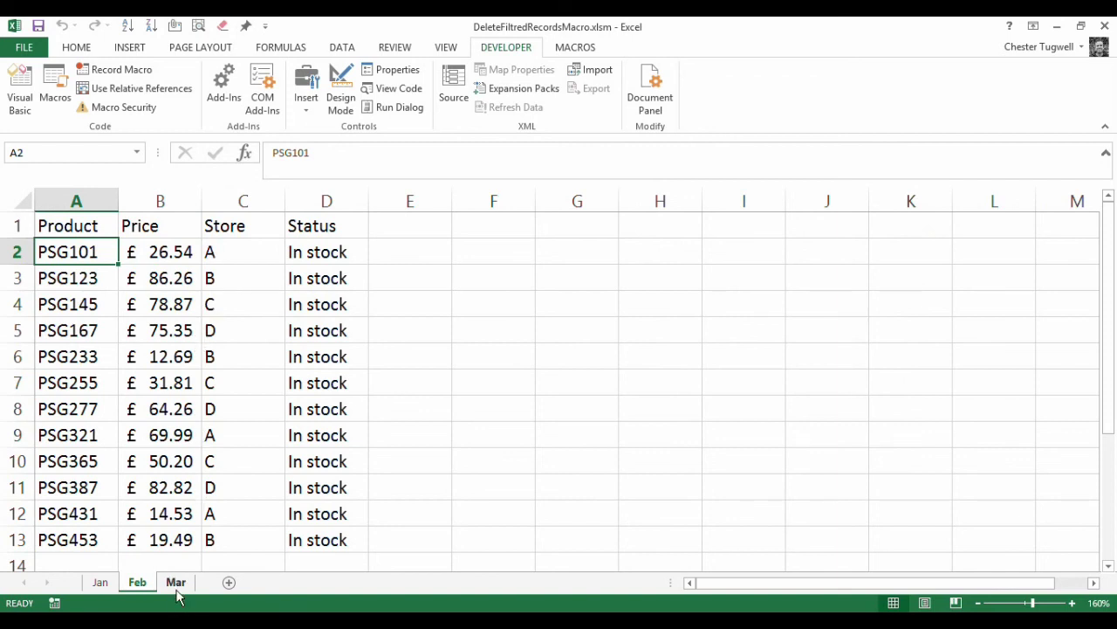
left_click(55, 87)
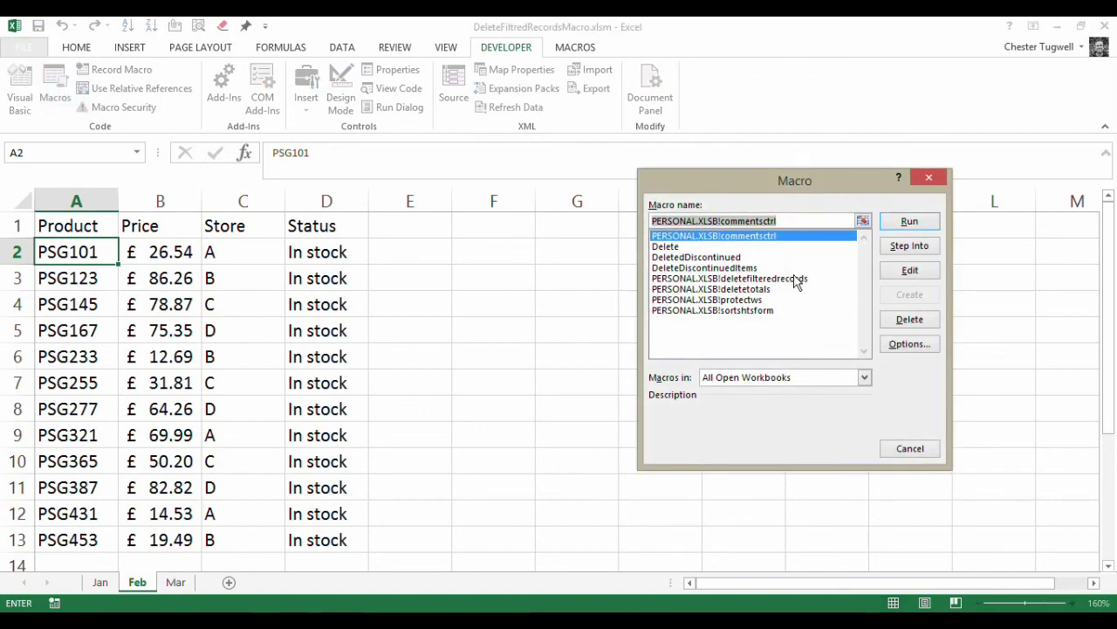
left_click(755, 268)
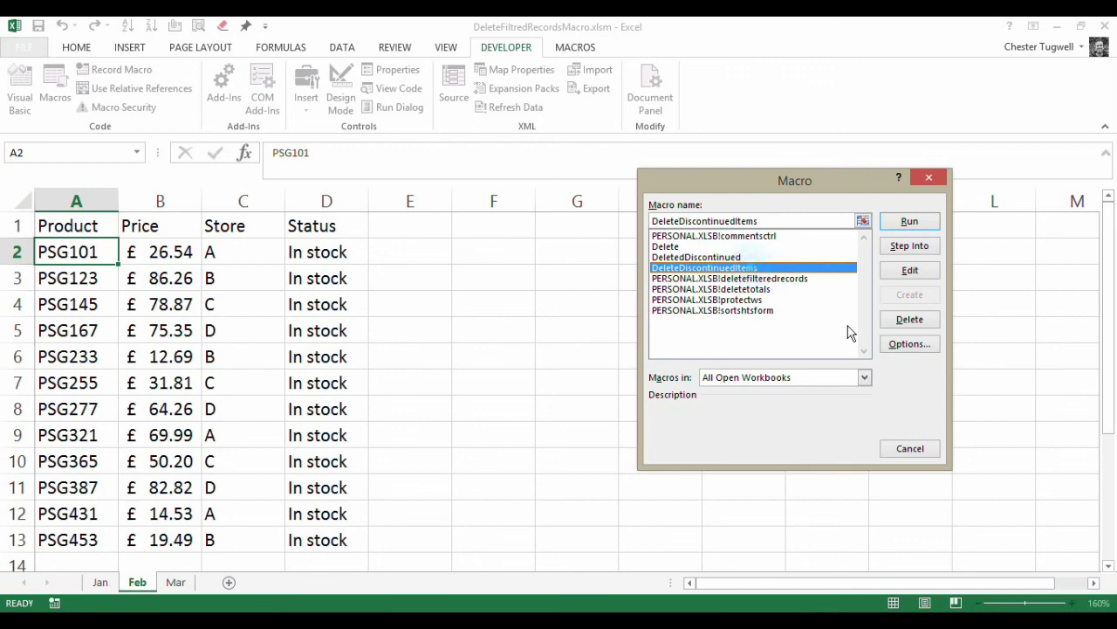
left_click(906, 344)
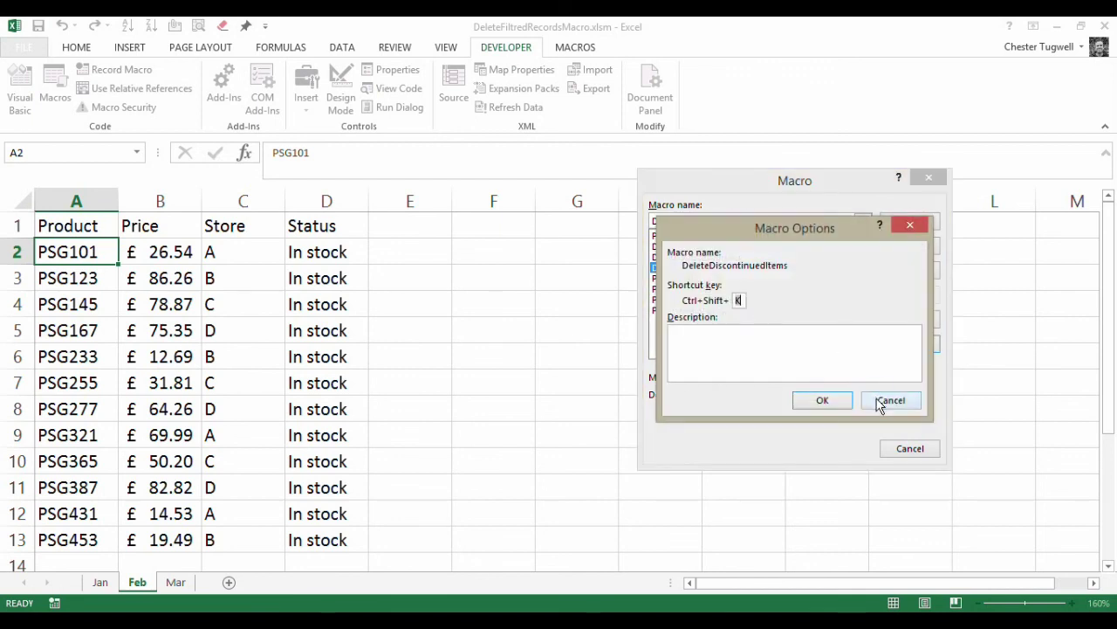
left_click(880, 406)
left_click(895, 449)
left_click(152, 412)
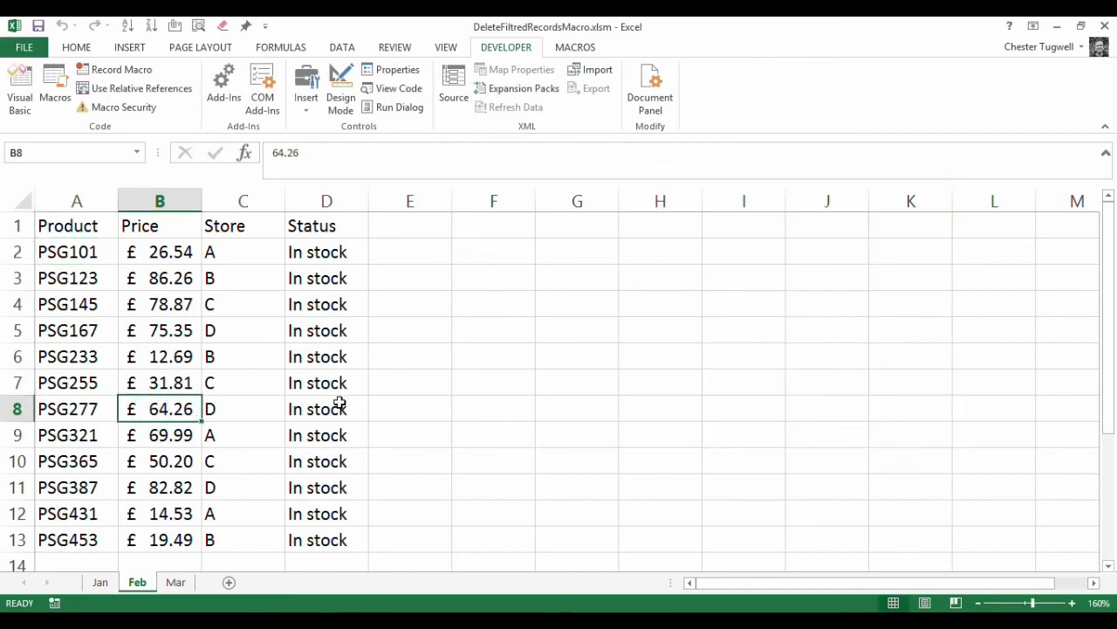
key("ctrl+shift+d")
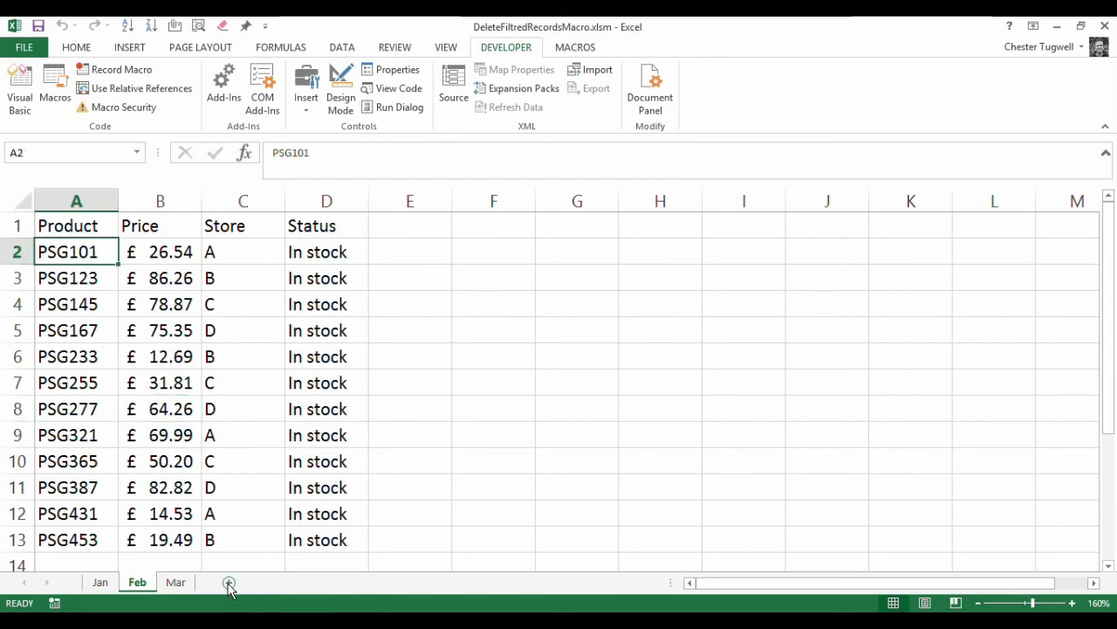
On the Mar sheet, run DeleteDiscontinuedItems with its keyboard shortcut.
left_click(180, 583)
left_click(322, 297)
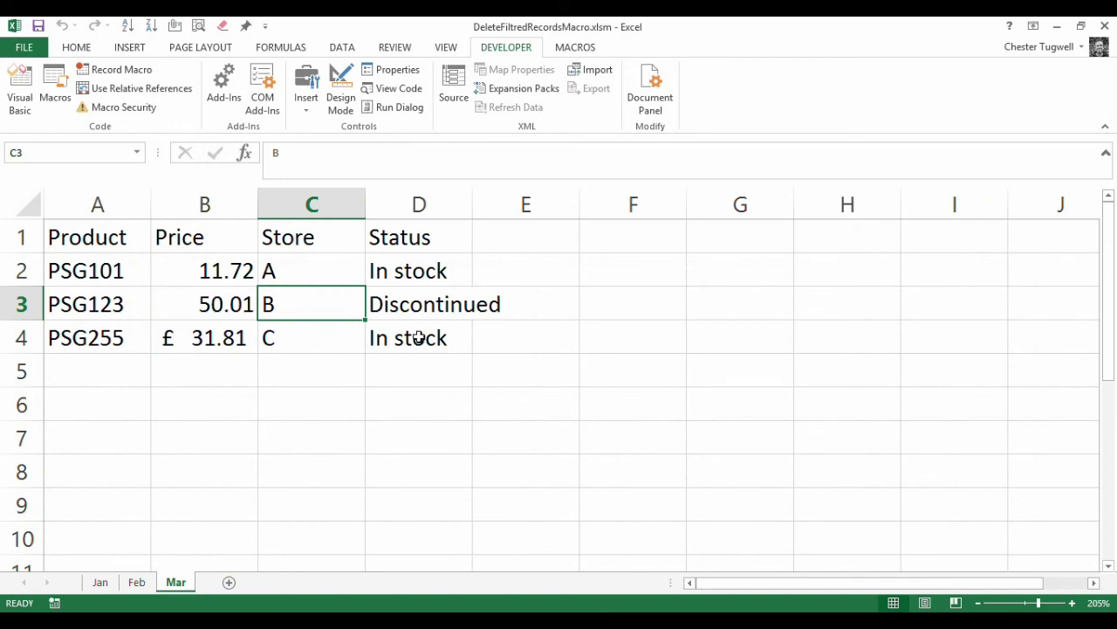
key("ctrl+shift+d")
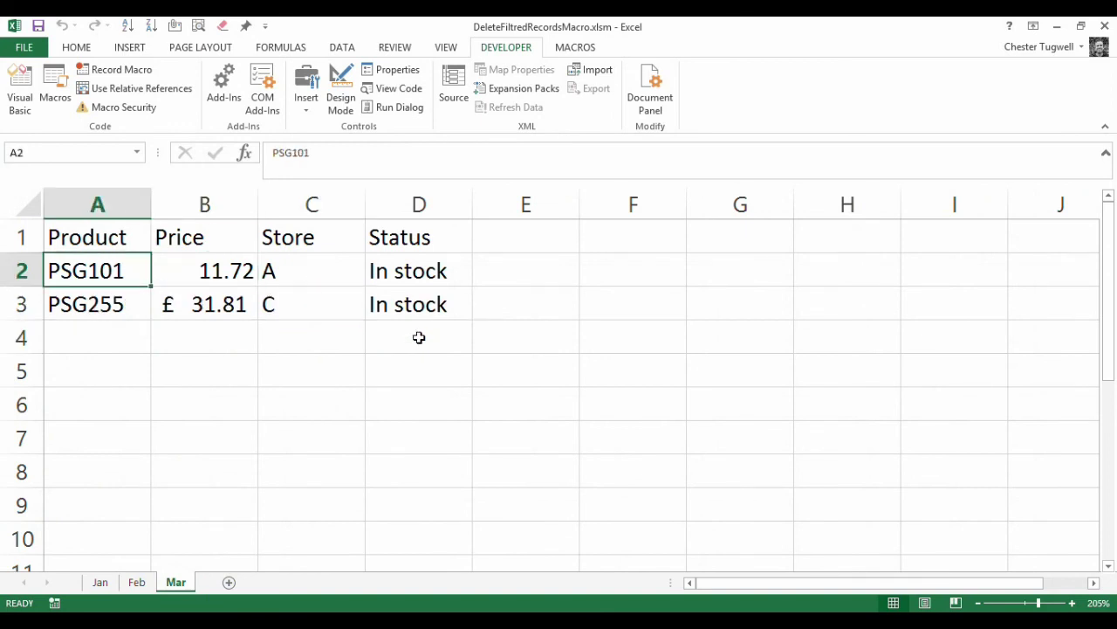